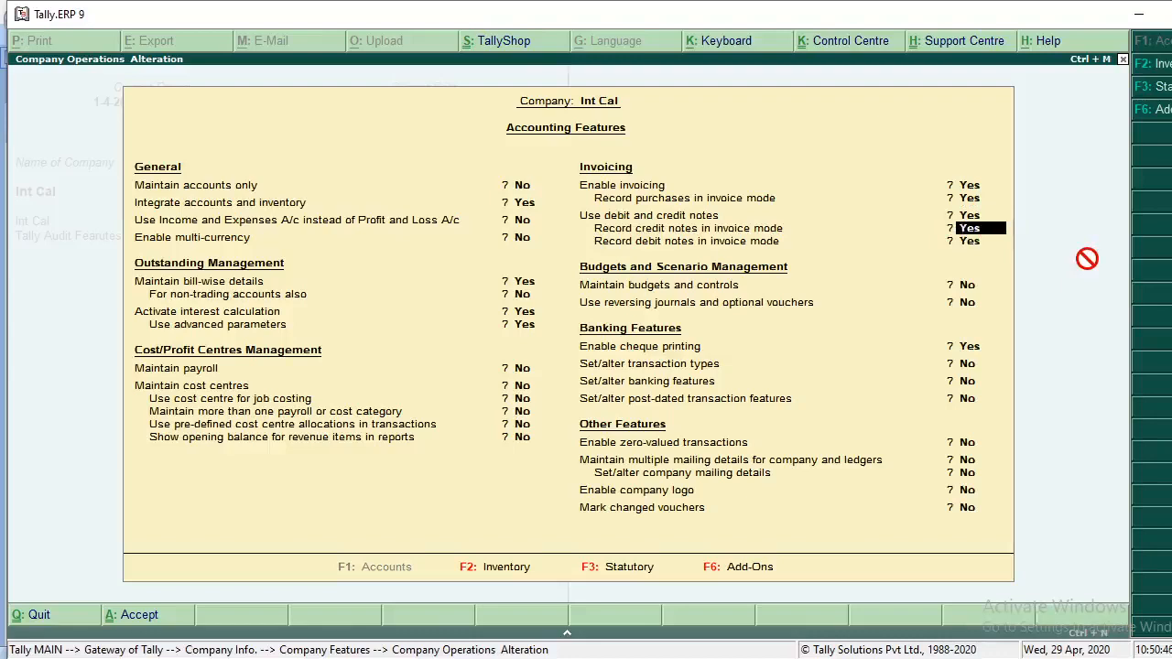
Step: Save Int Cal's accounting features with credit and debit notes recorded in invoice mode, and return to the company information menu
{"action": "key", "text": "Return"}
{"action": "key", "text": "Return"}
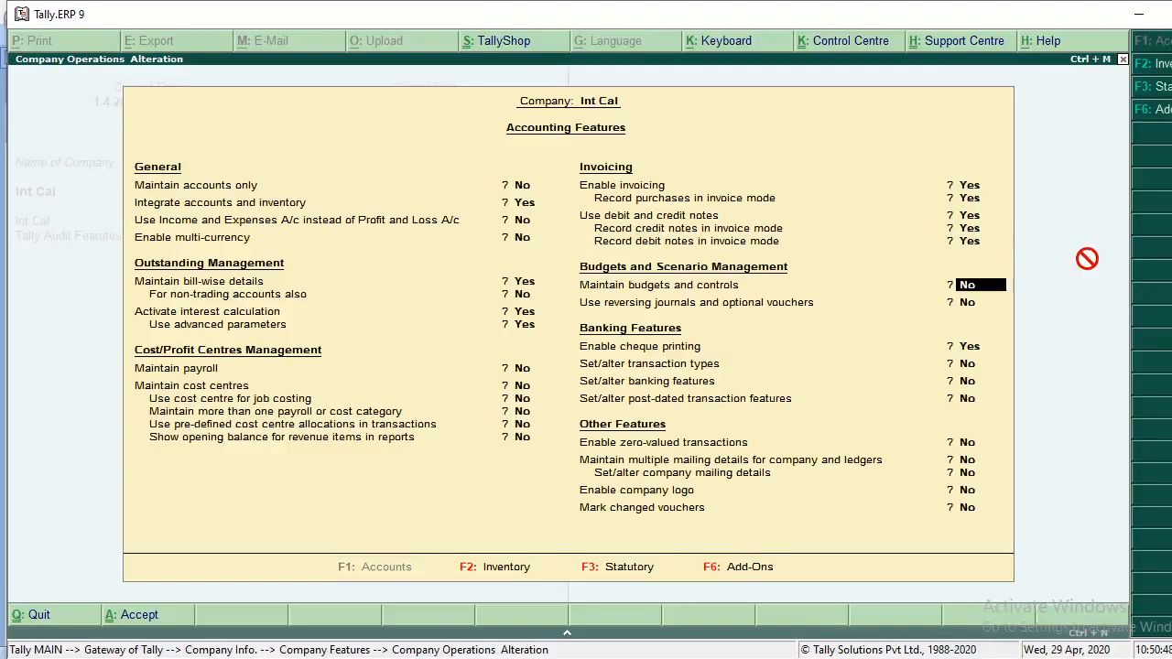
{"action": "key", "text": "ctrl+a"}
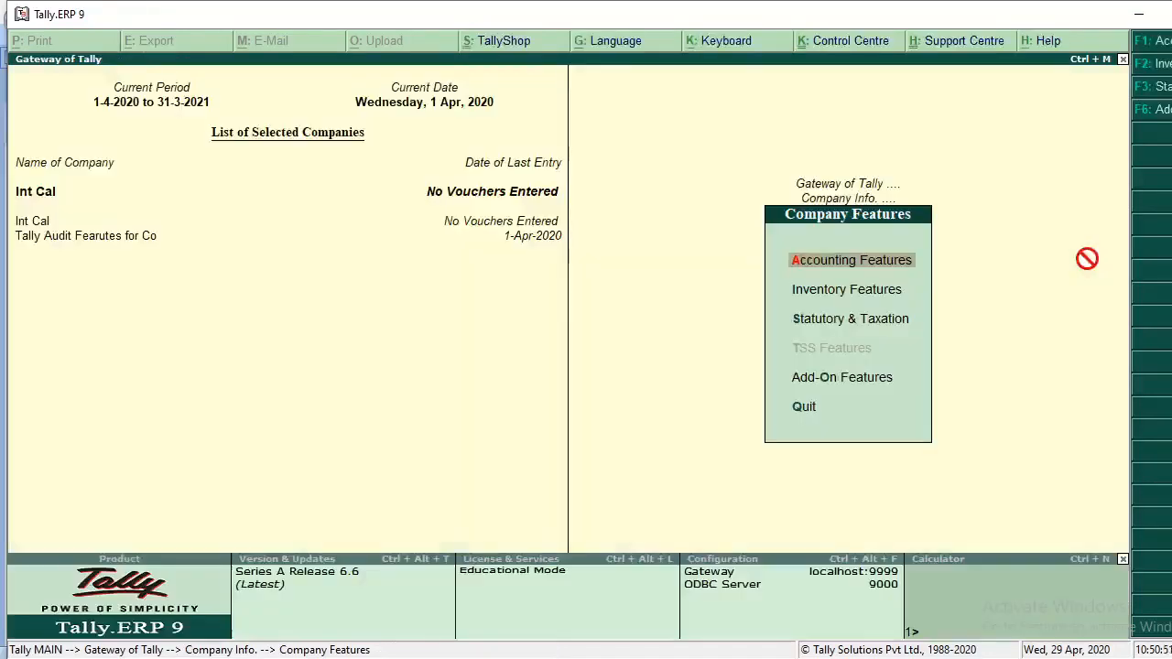
{"action": "key", "text": "Escape"}
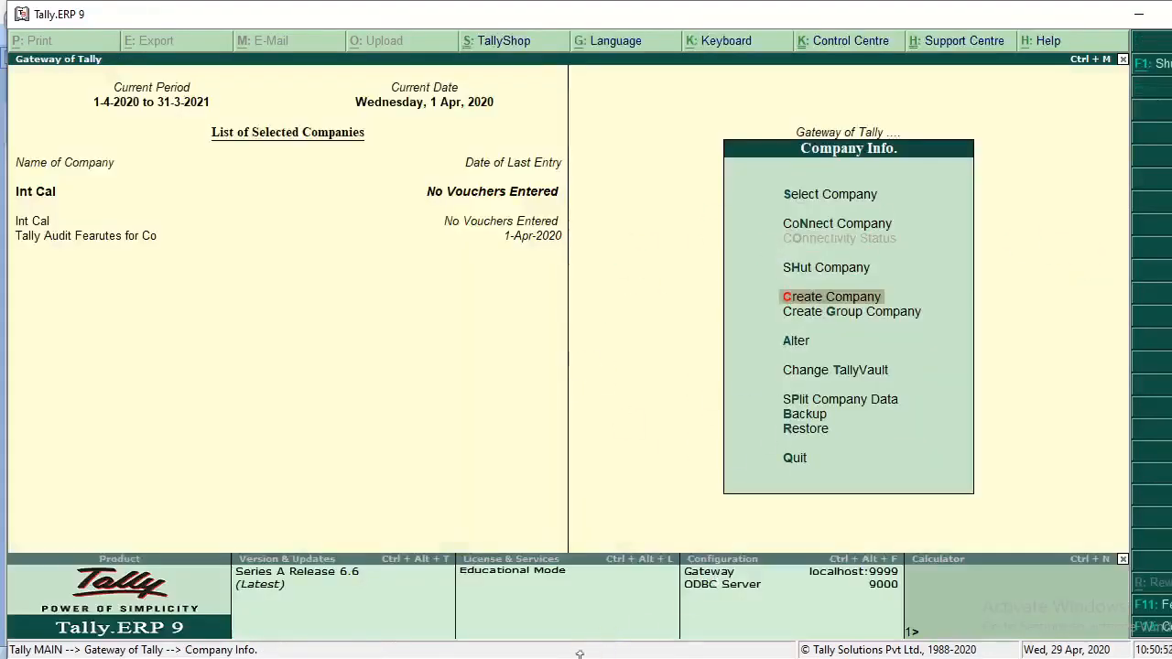
Step: Switch to the Interest calculation document in Word and highlight the receipt entry instructions for the SBI loan
{"action": "left_click", "coordinate": [555, 658]}
{"action": "scroll", "coordinate": [385, 394], "scroll_direction": "down", "scroll_amount": 5}
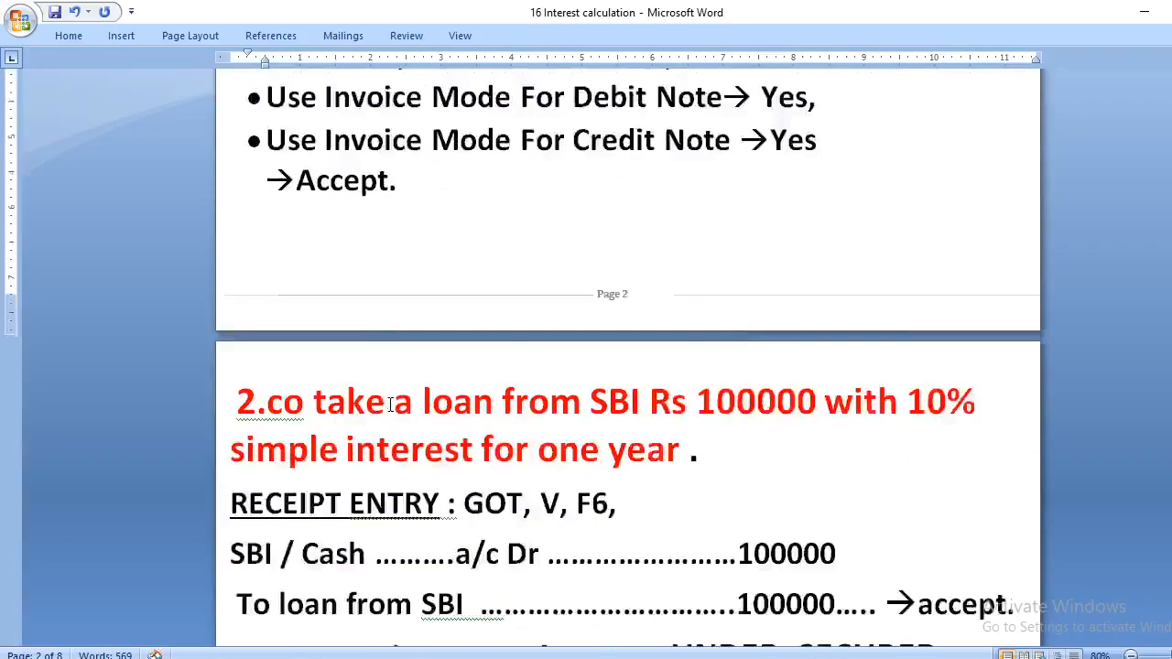
{"action": "scroll", "coordinate": [357, 364], "scroll_direction": "down", "scroll_amount": 2}
{"action": "left_click_drag", "start_coordinate": [249, 325], "coordinate": [856, 385]}
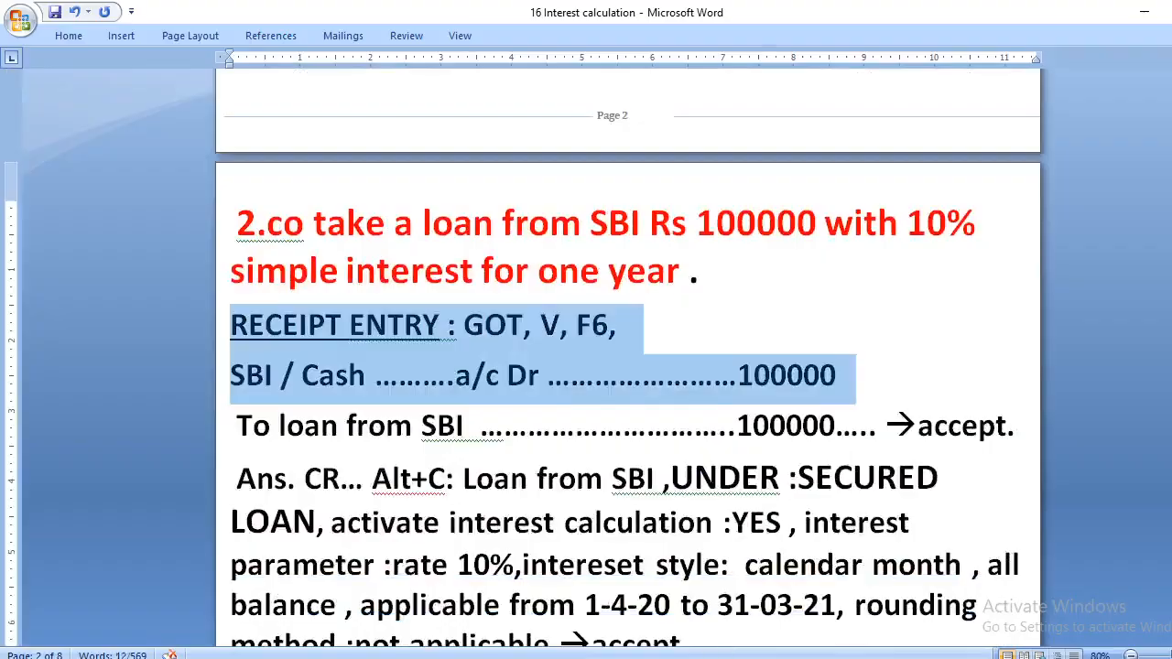
Step: Switch back to Tally.ERP 9 and start a Receipt voucher dated 1 April 2020
{"action": "left_click", "coordinate": [738, 658]}
{"action": "key", "text": "Escape"}
{"action": "key", "text": "v"}
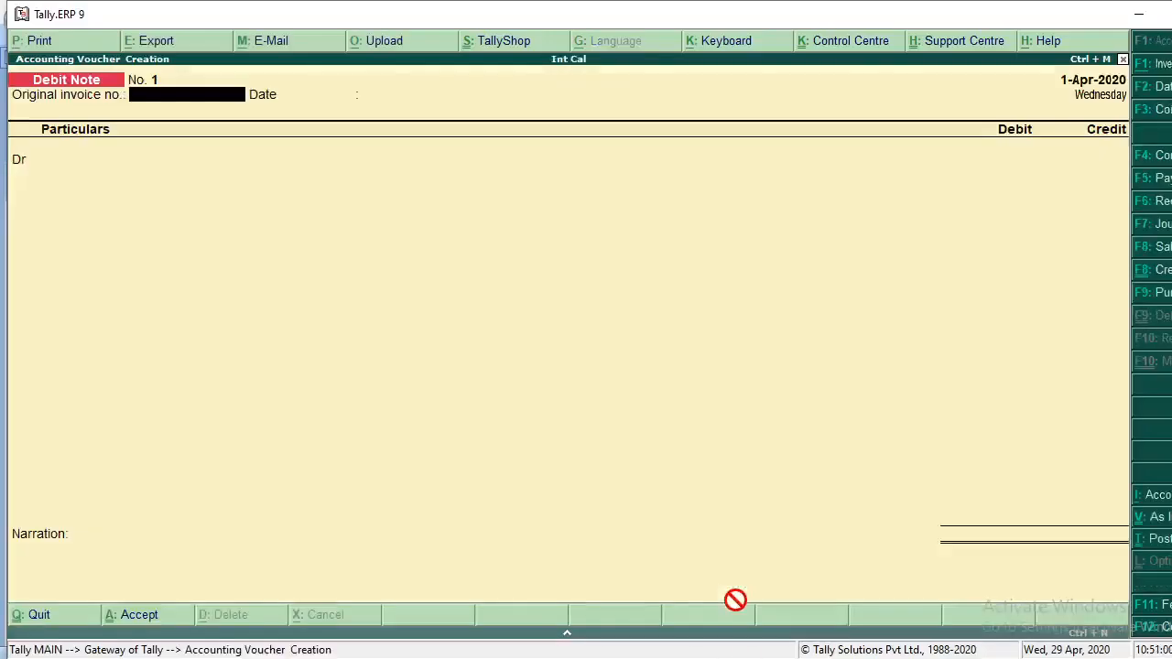
{"action": "key", "text": "F2"}
{"action": "type", "text": "1/4"}
{"action": "key", "text": "Return"}
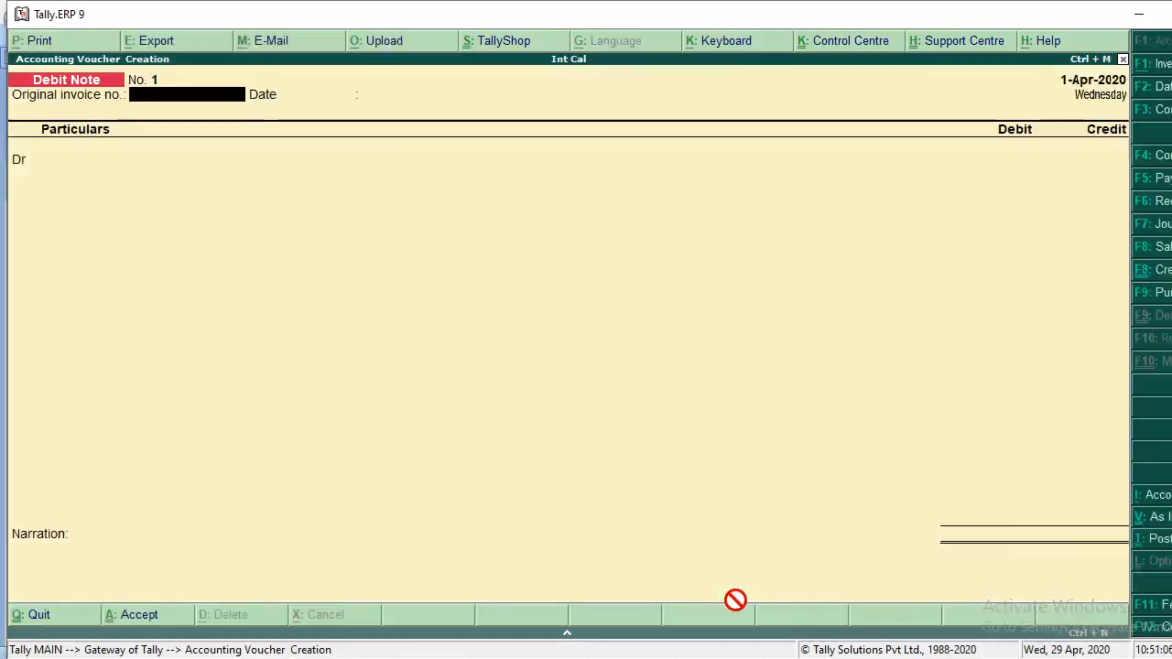
{"action": "key", "text": "F6"}
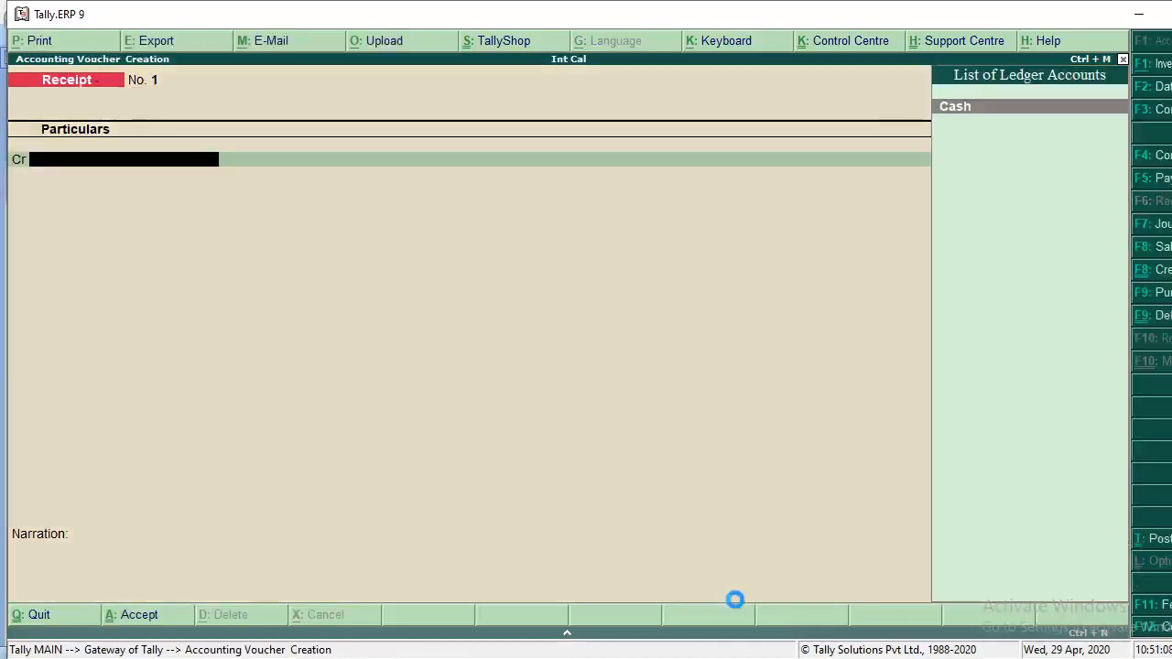
Step: Start a new ledger named Loan From Sbi for the credit line and place it under Secured Loans
{"action": "key", "text": "alt+c"}
{"action": "type", "text": "Loan From Sbi"}
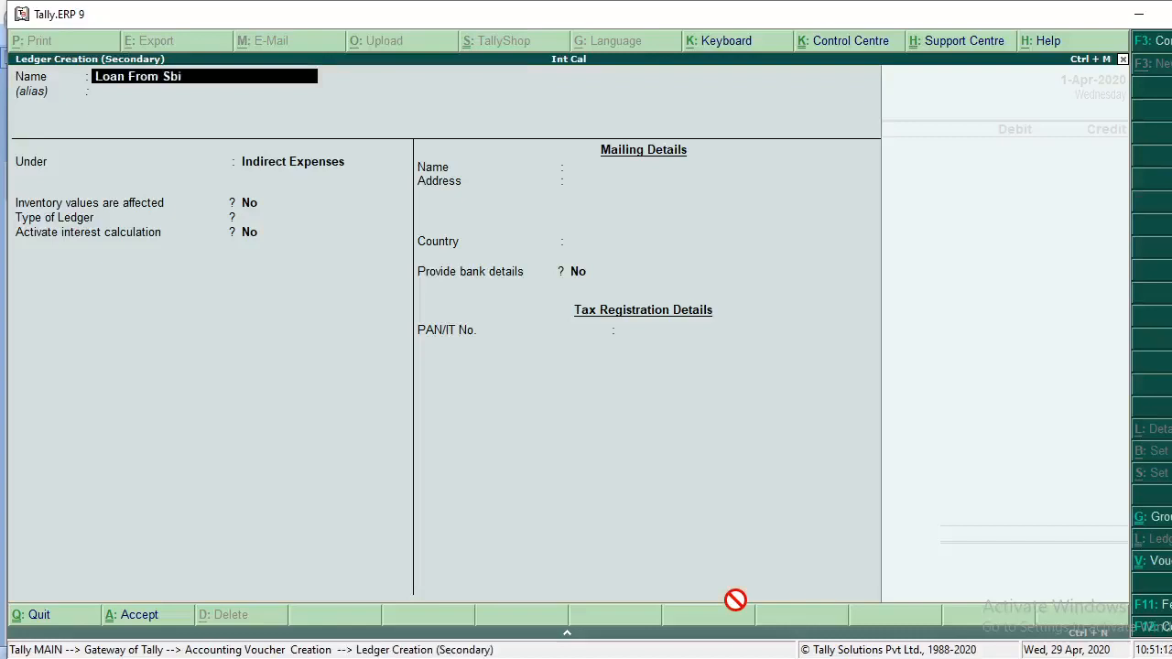
{"action": "key", "text": "Return"}
{"action": "type", "text": "Secu"}
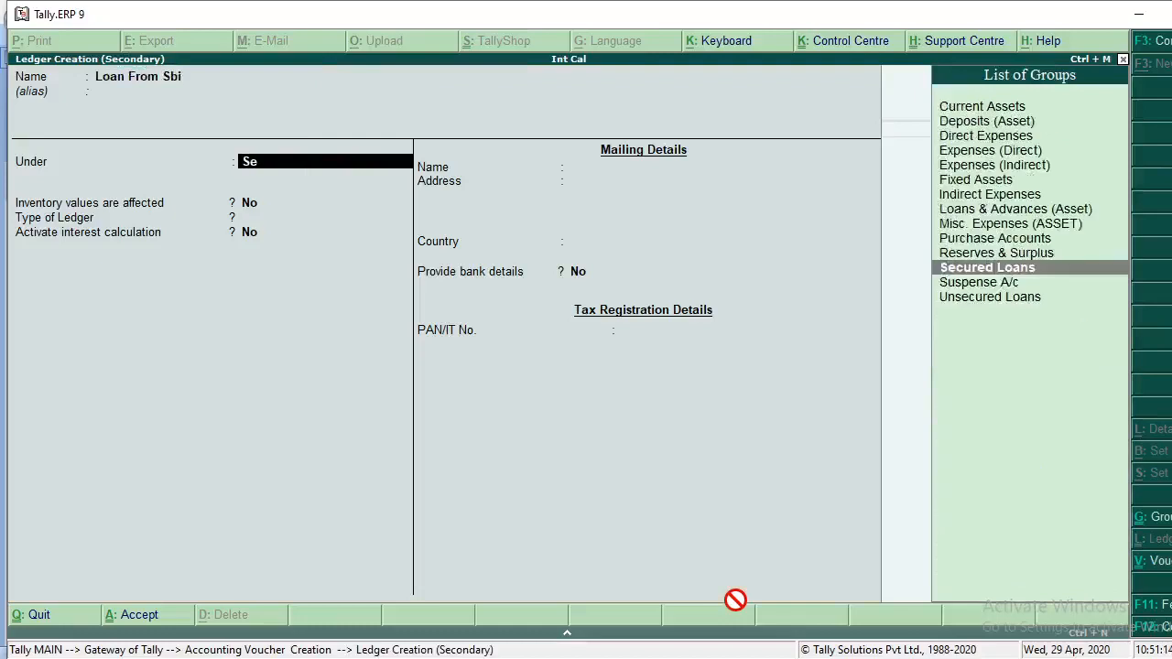
{"action": "key", "text": "Return"}
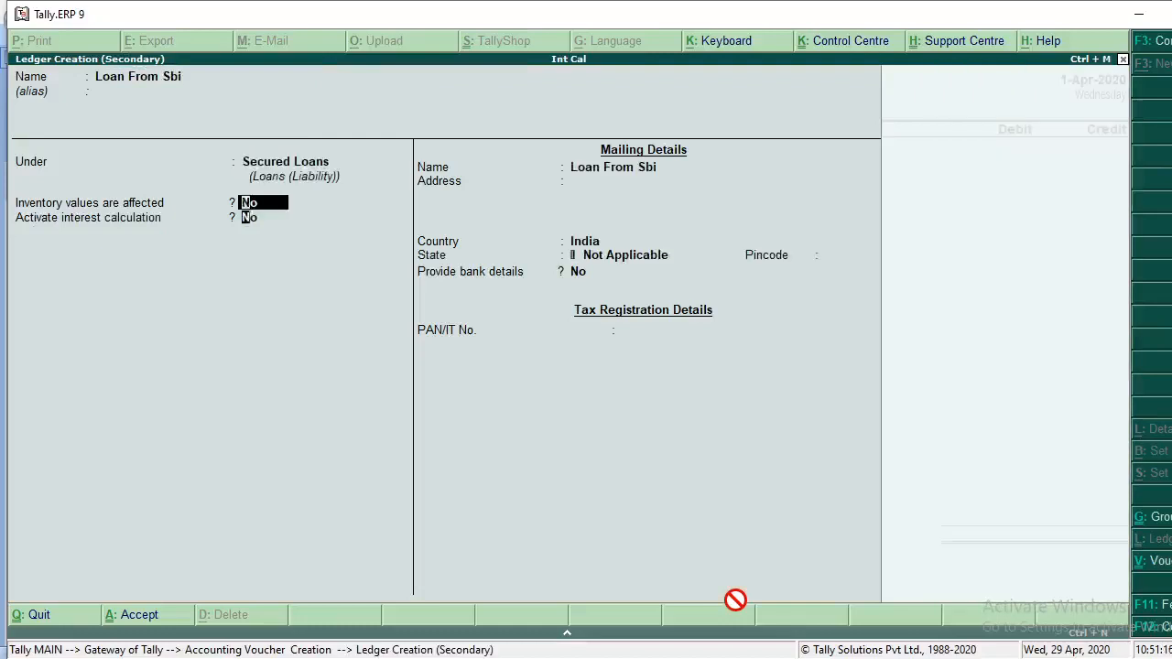
Step: Activate interest calculation for the loan ledger, including the transaction date for amounts added but not for amounts deducted
{"action": "key", "text": "Return"}
{"action": "key", "text": "Return"}
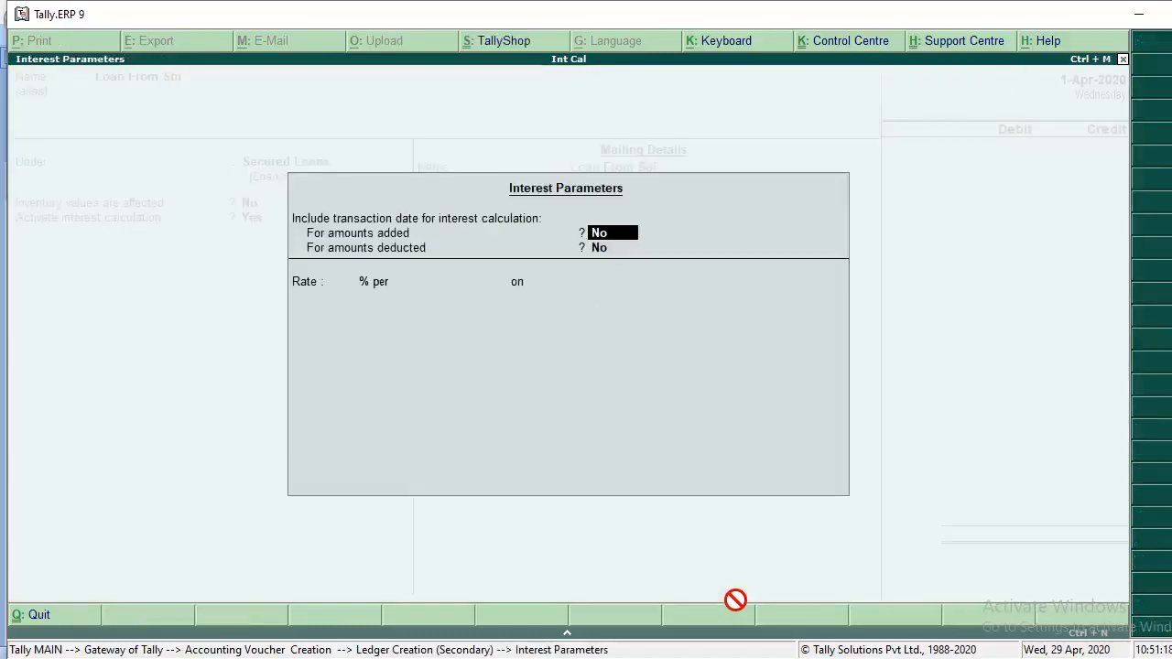
{"action": "key", "text": "y"}
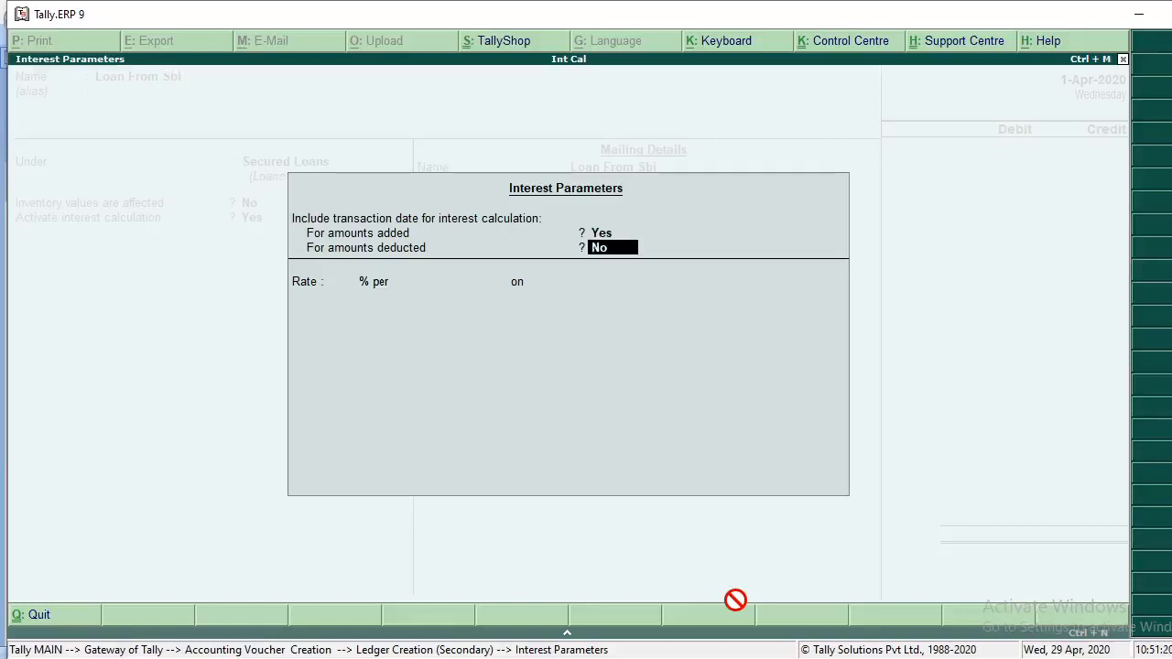
{"action": "key", "text": "Return"}
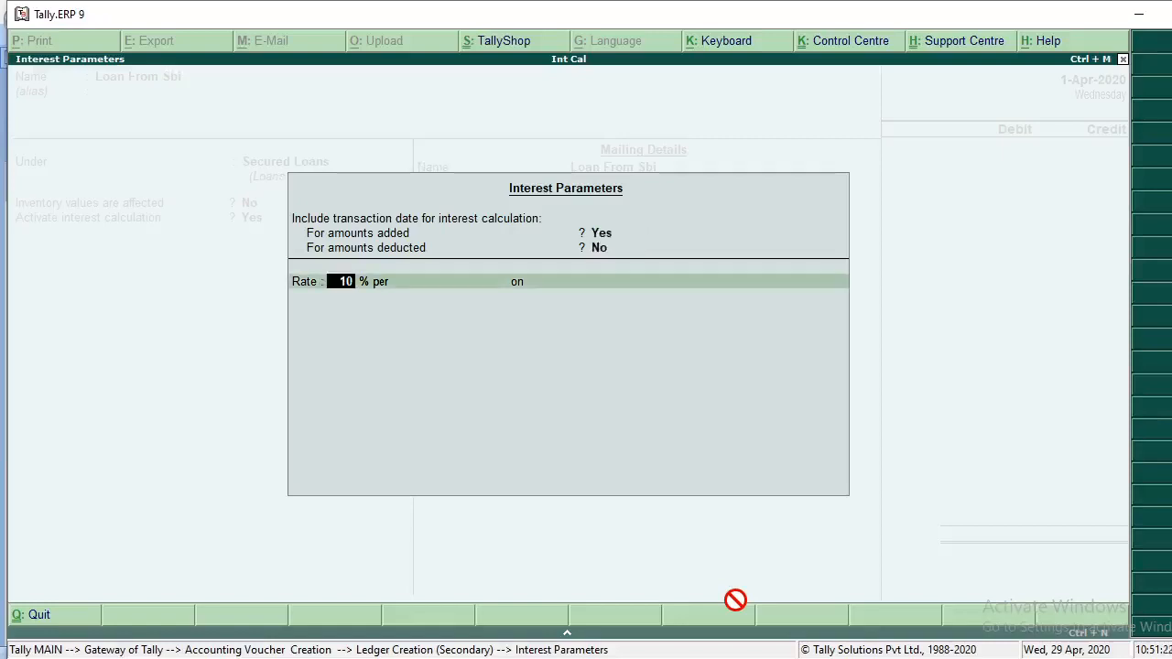
Step: Set the loan's interest rate to 10% per Calendar Year on Credit Balances Only
{"action": "type", "text": "10"}
{"action": "key", "text": "Return"}
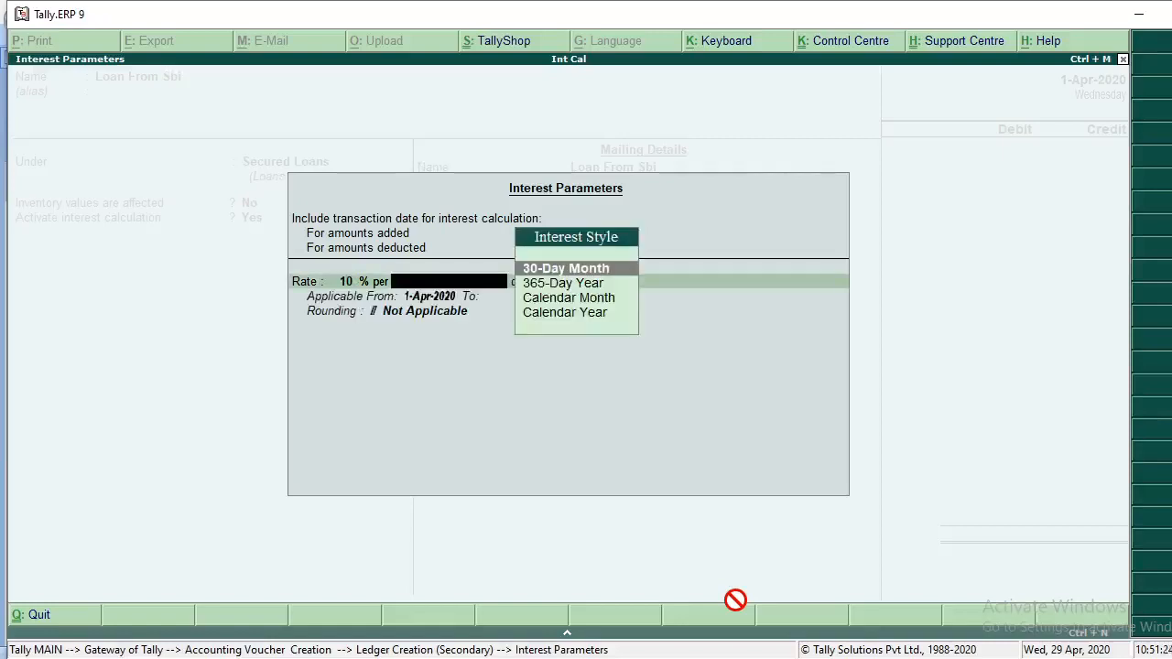
{"action": "key", "text": "Down"}
{"action": "key", "text": "Down"}
{"action": "key", "text": "Down"}
{"action": "key", "text": "Return"}
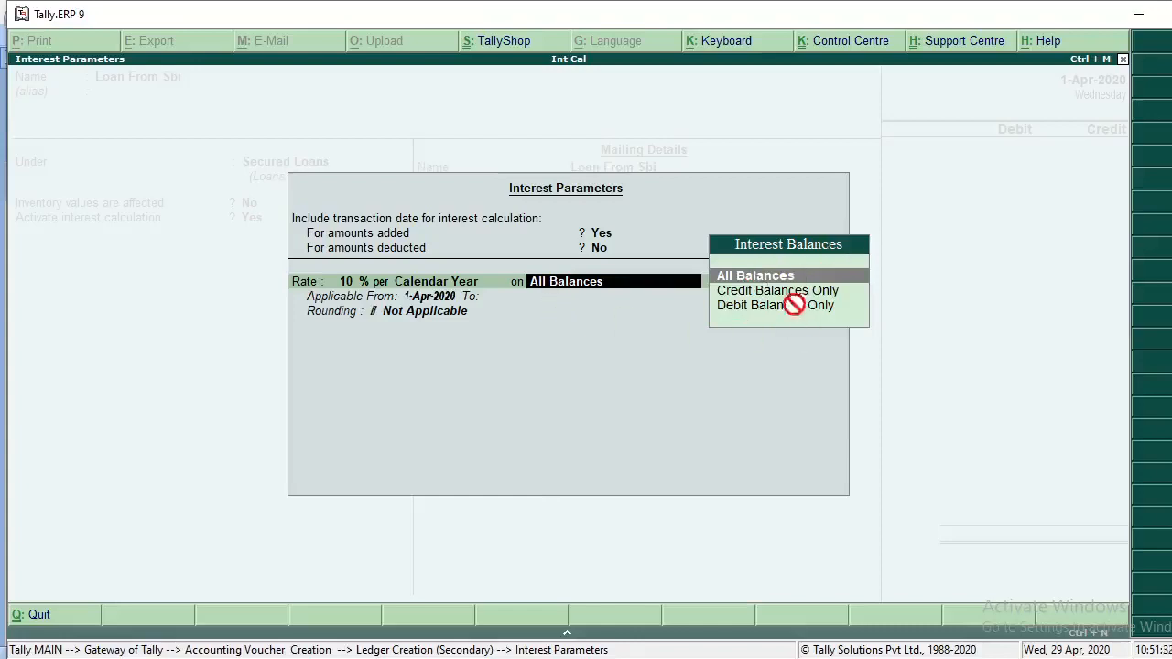
{"action": "key", "text": "Down"}
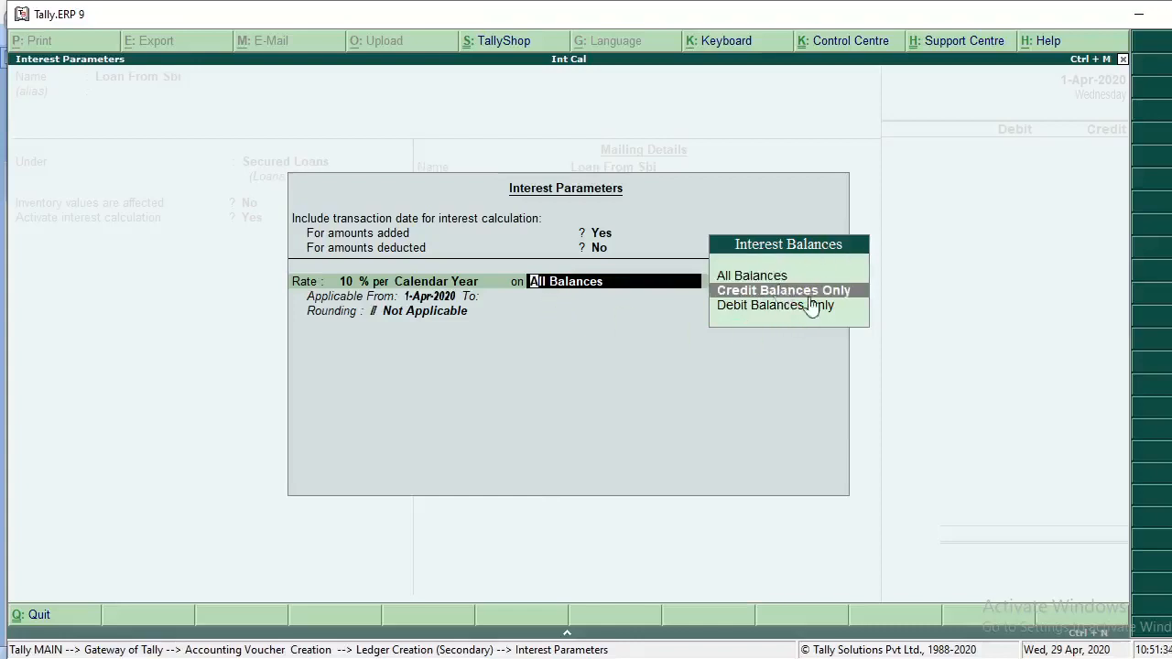
{"action": "key", "text": "Return"}
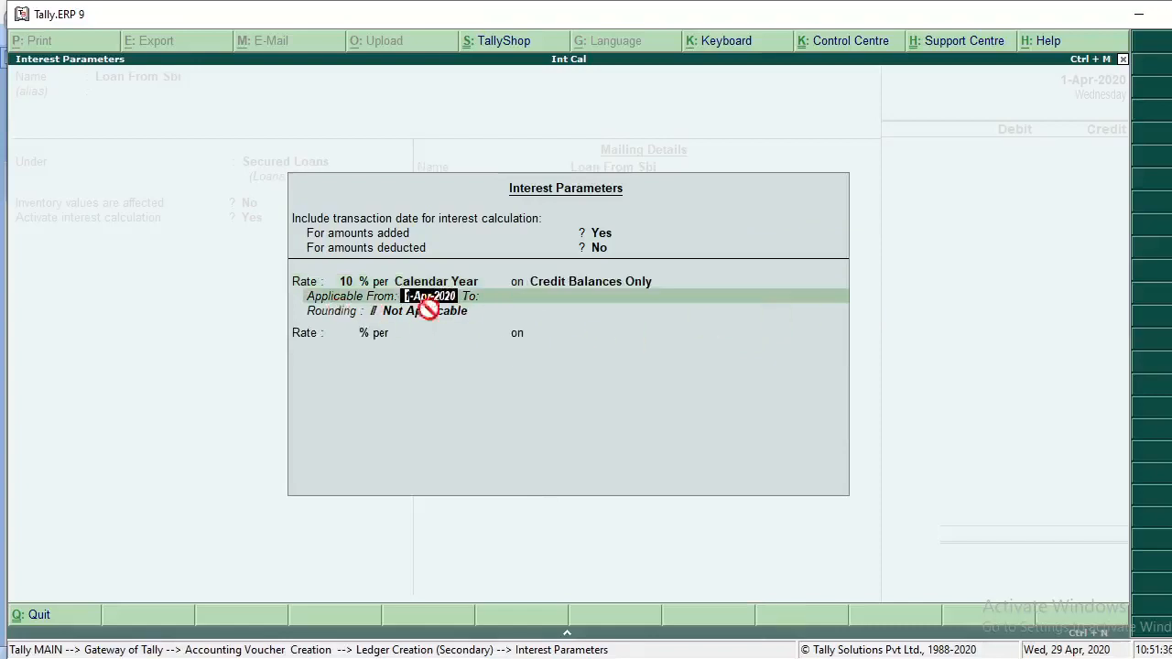
Step: Make the interest rate applicable from 1-Apr-2020 to 31-03-21 with rounding Not Applicable, and save the loan ledger
{"action": "key", "text": "Return"}
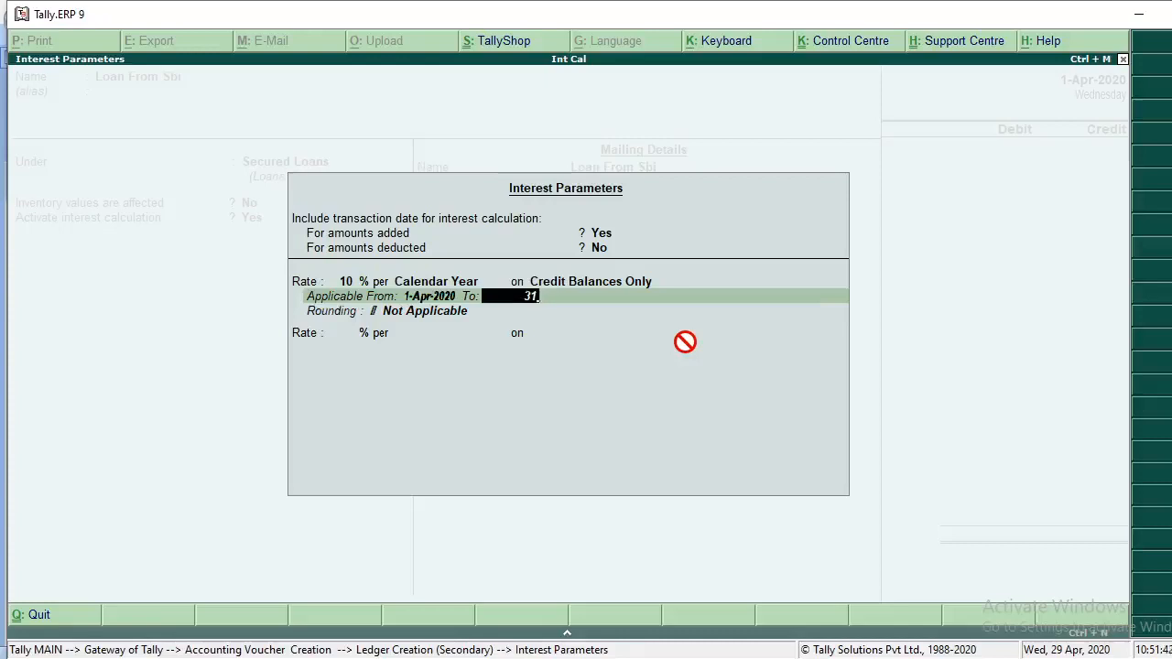
{"action": "type", "text": "31-03-20"}
{"action": "key", "text": "BackSpace"}
{"action": "type", "text": "1"}
{"action": "key", "text": "Return"}
{"action": "key", "text": "Return"}
{"action": "key", "text": "Return"}
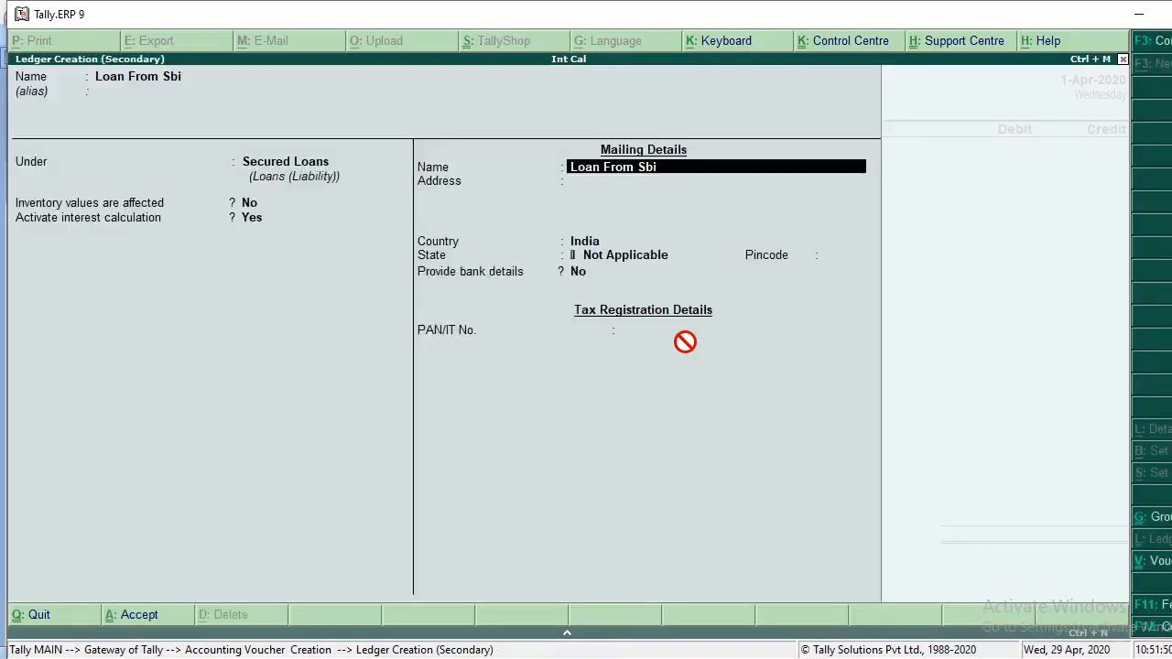
{"action": "key", "text": "Return"}
{"action": "key", "text": "ctrl+a"}
Step: Credit Loan From Sbi with 100000 in the receipt voucher
{"action": "key", "text": "Return"}
{"action": "type", "text": "1"}
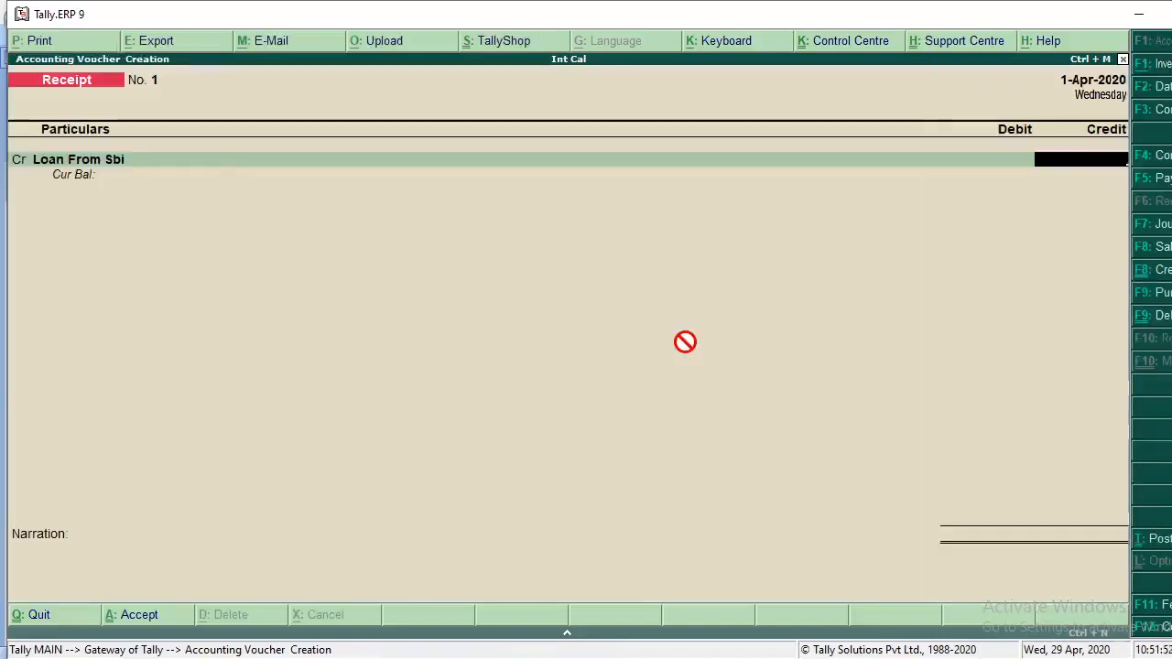
{"action": "type", "text": "00000"}
{"action": "key", "text": "Return"}
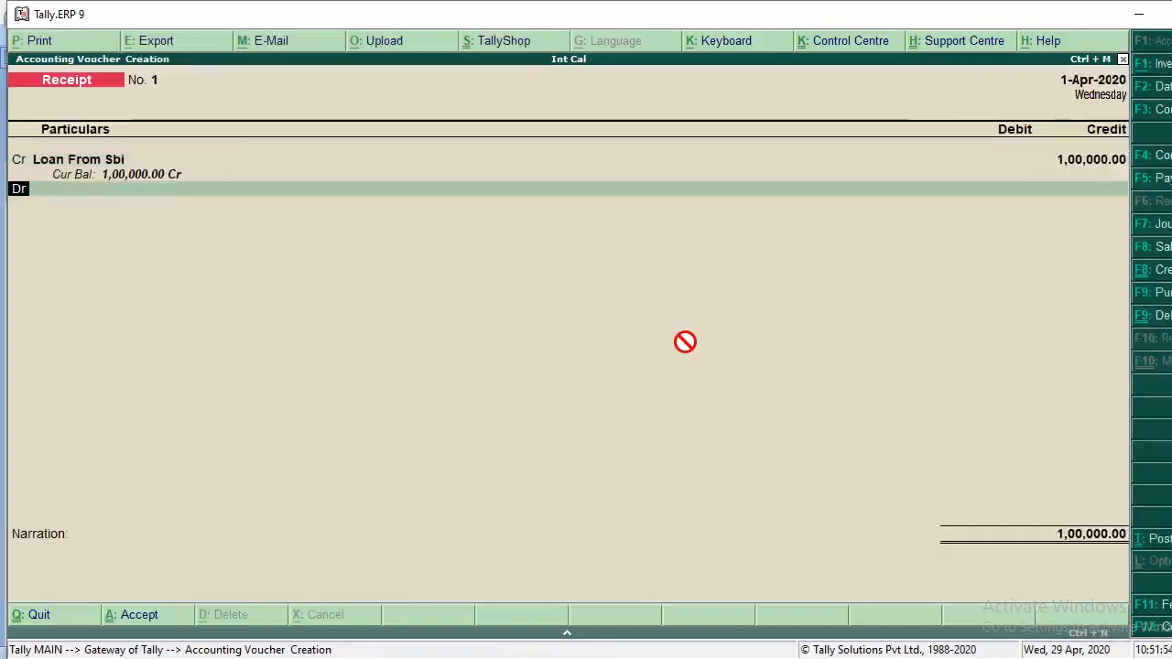
Step: Create an Sbi ledger under Bank Accounts, debit it with the 1,00,000 loan amount, and save the receipt voucher
{"action": "key", "text": "Return"}
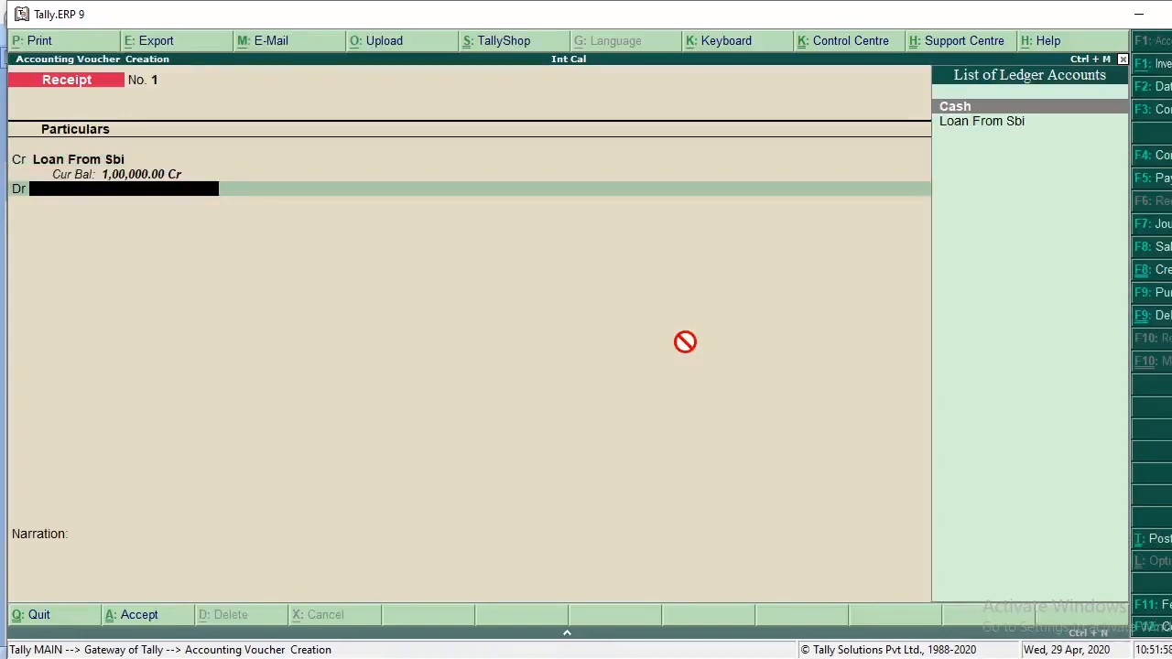
{"action": "key", "text": "alt+c"}
{"action": "type", "text": "Sbi"}
{"action": "key", "text": "Return"}
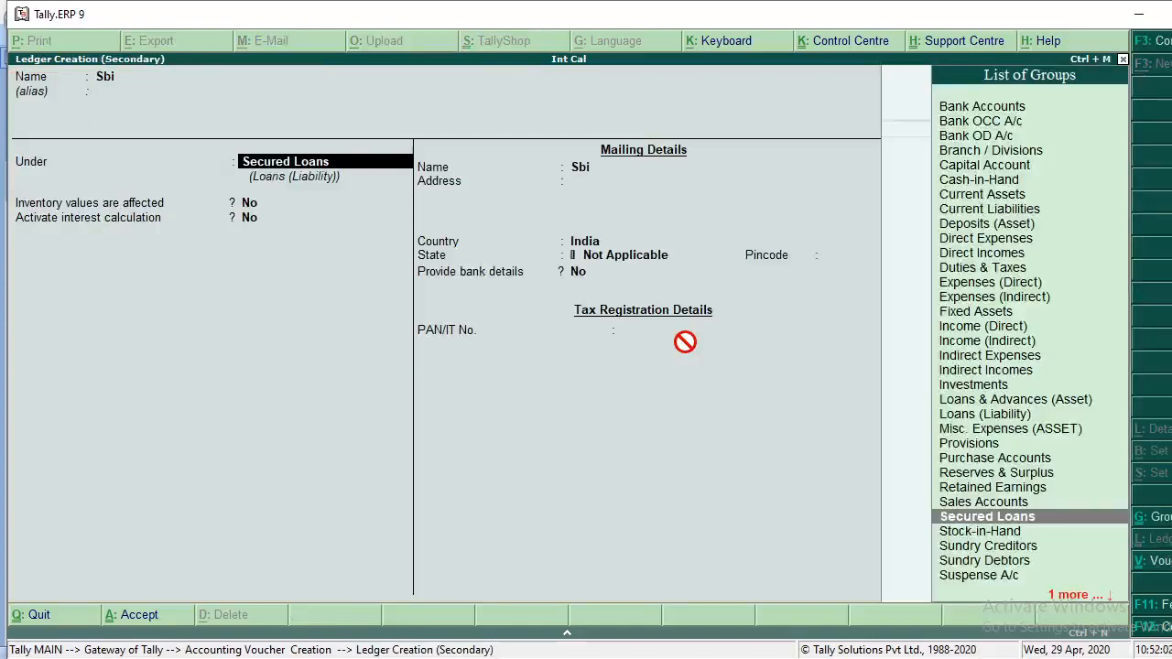
{"action": "type", "text": "Bank"}
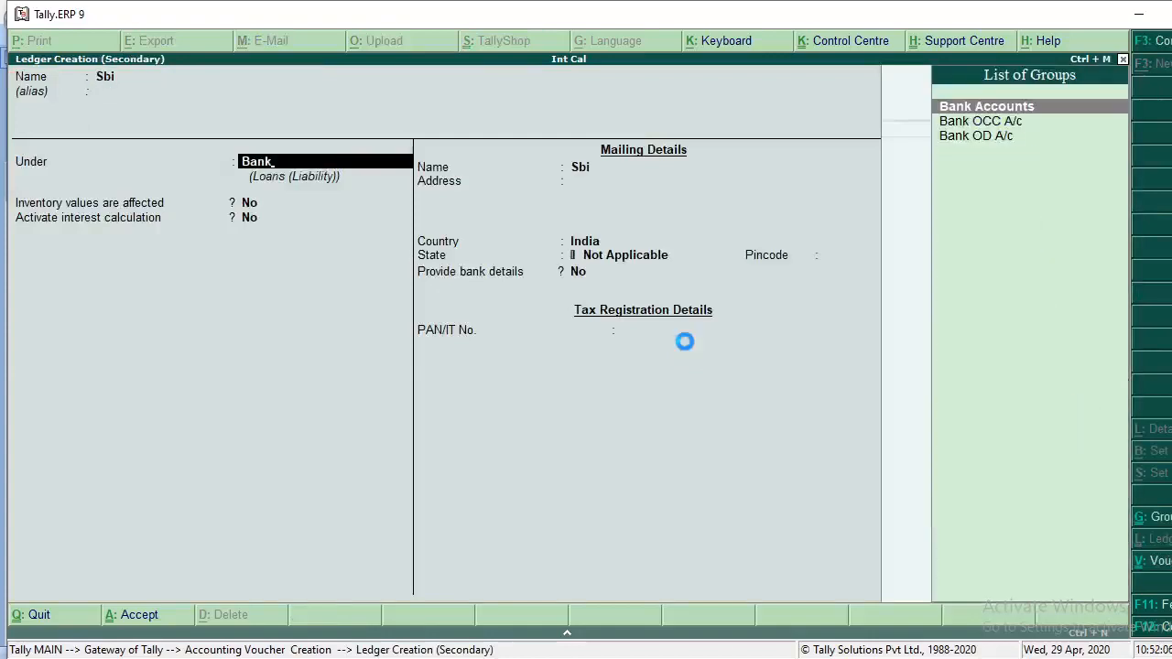
{"action": "key", "text": "Return"}
{"action": "key", "text": "ctrl+a"}
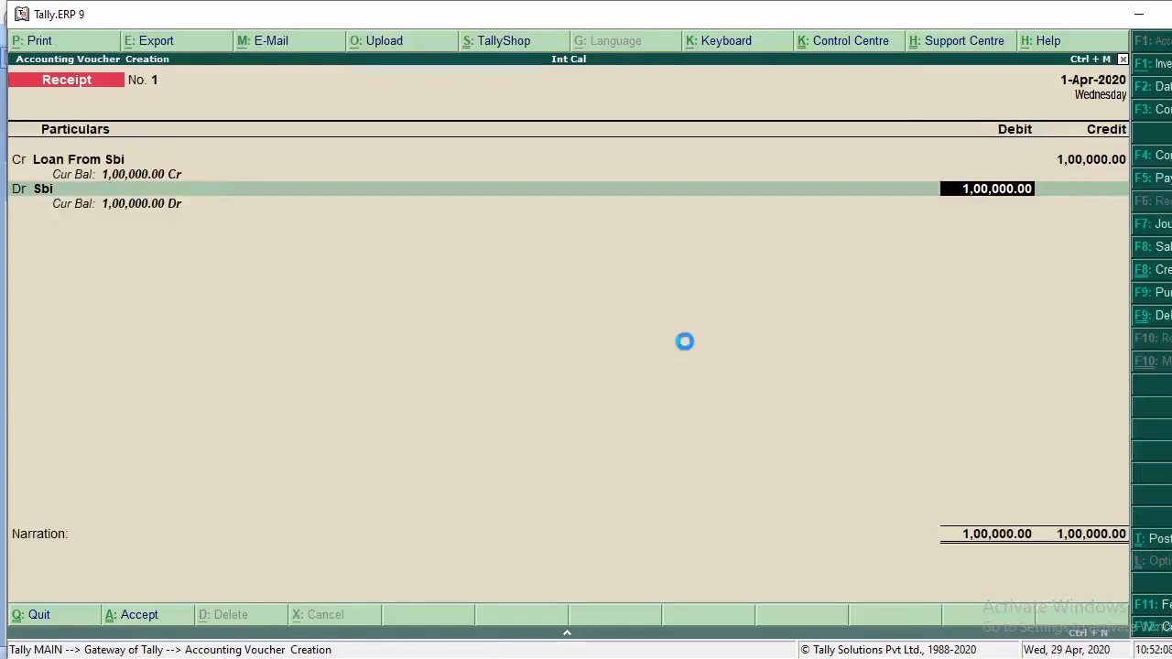
{"action": "key", "text": "ctrl+a"}
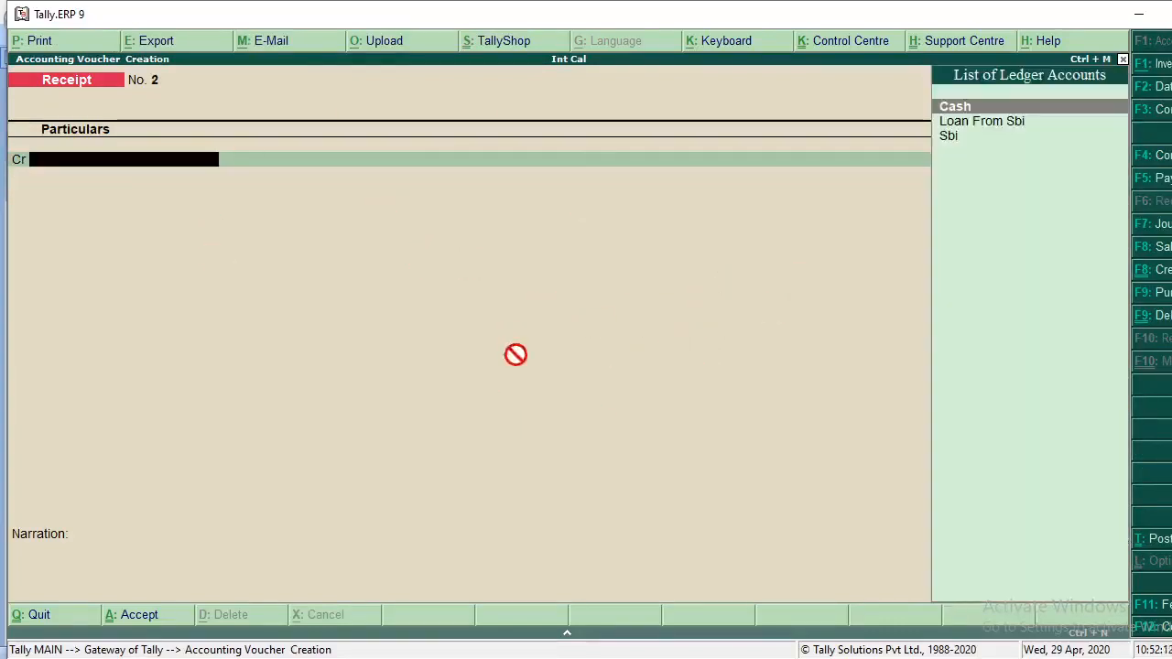
Step: Switch to the Word document and highlight the Display Interest Report instructions
{"action": "key", "text": "alt+Tab"}
{"action": "scroll", "coordinate": [575, 521], "scroll_direction": "down", "scroll_amount": 6}
{"action": "scroll", "coordinate": [552, 455], "scroll_direction": "down", "scroll_amount": 3}
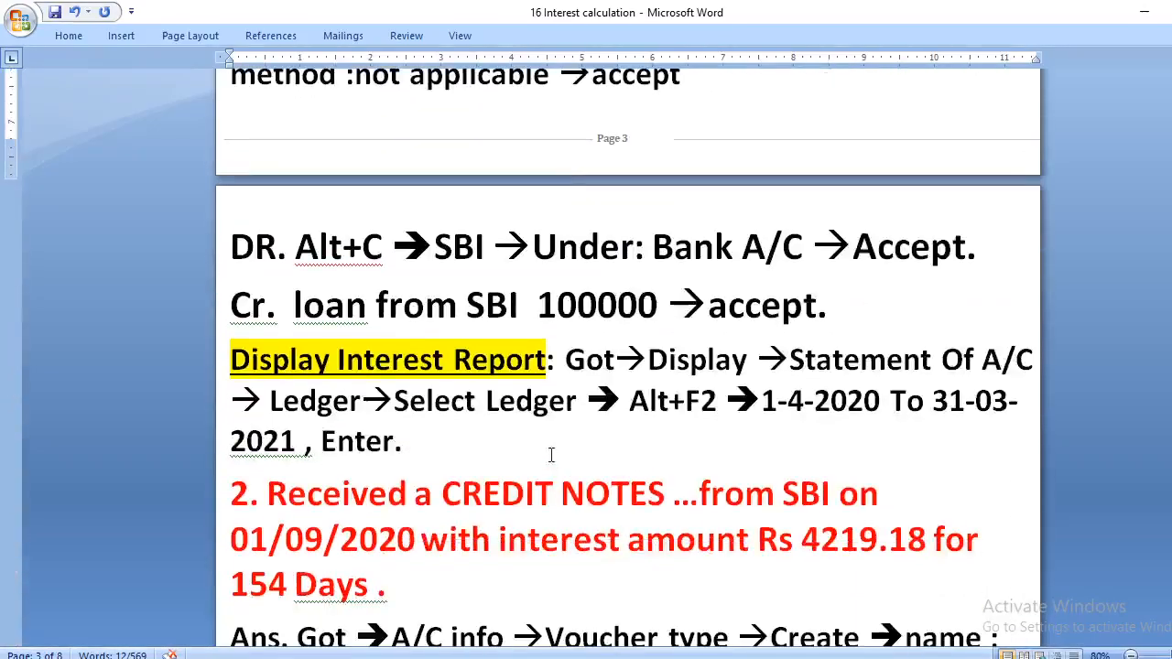
{"action": "left_click_drag", "start_coordinate": [455, 457], "coordinate": [230, 360]}
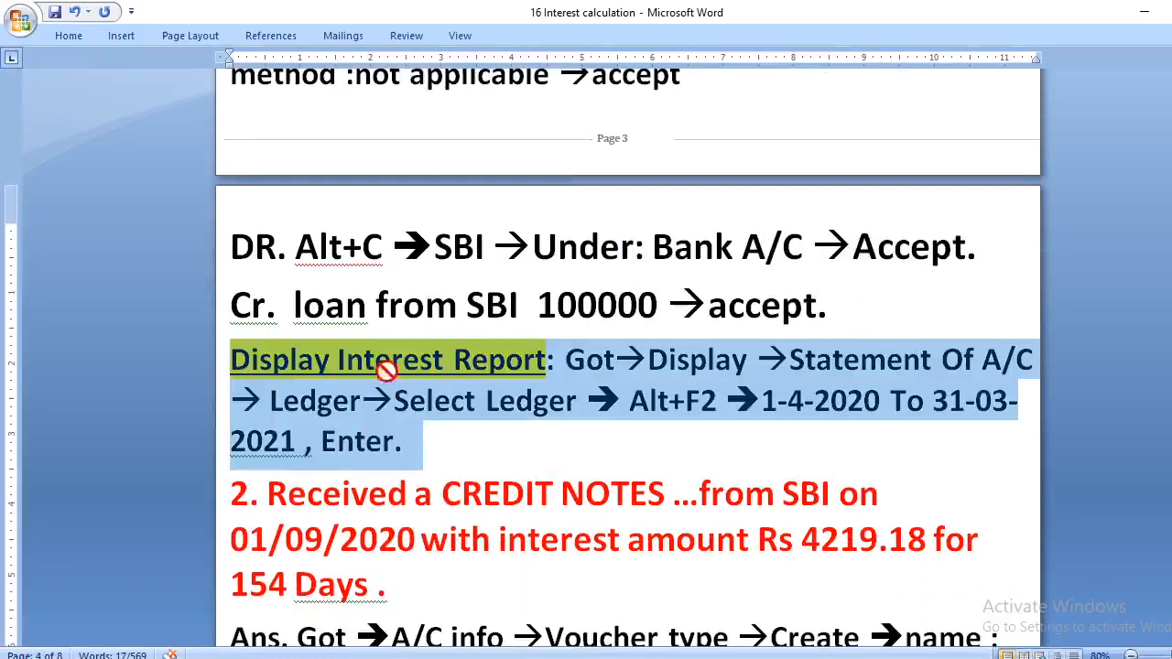
{"action": "left_click_drag", "start_coordinate": [304, 385], "coordinate": [827, 374]}
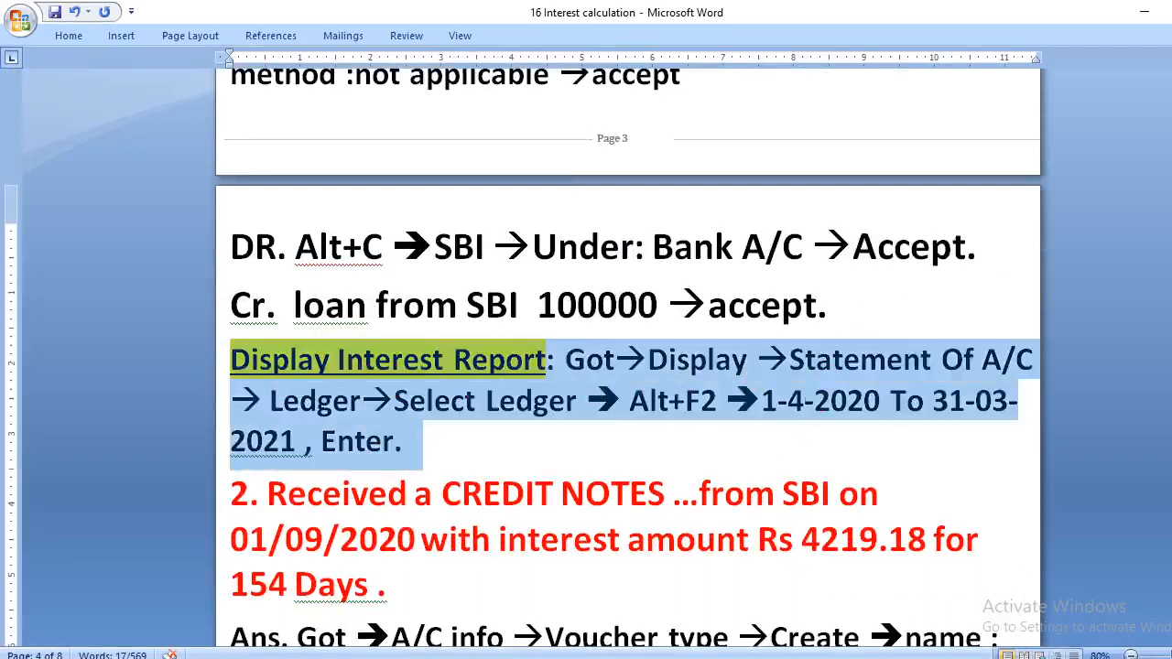
Step: Switch back to Tally.ERP 9 and display the Interest Payable report from the interest calculation statements
{"action": "key", "text": "alt+Tab"}
{"action": "key", "text": "Escape"}
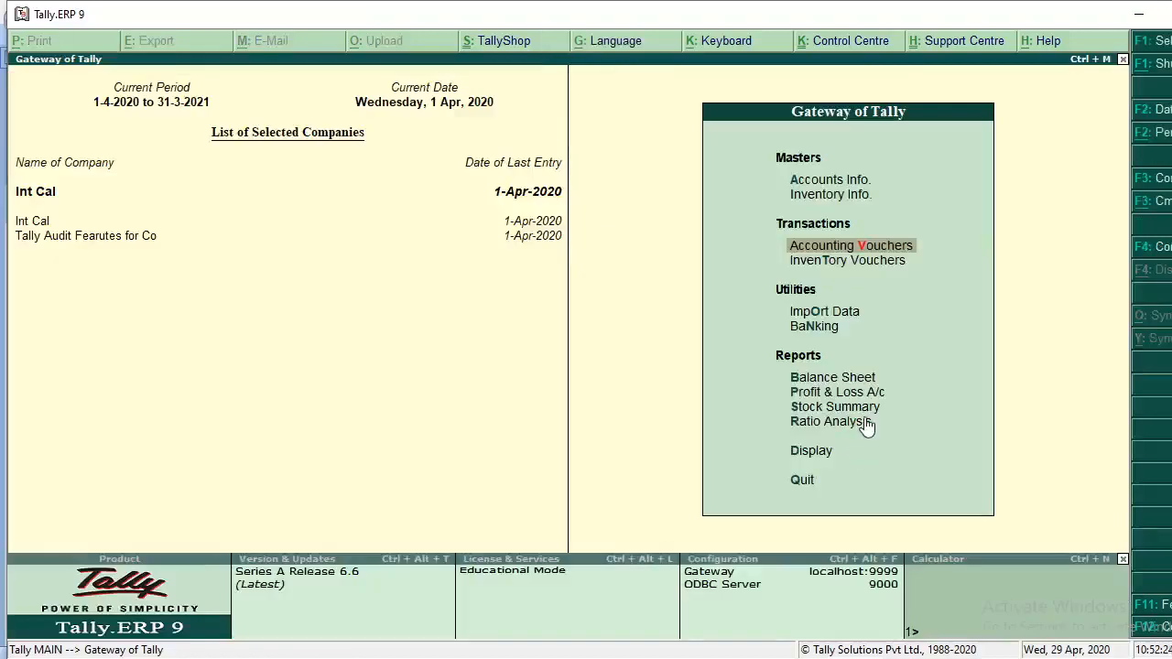
{"action": "key", "text": "d"}
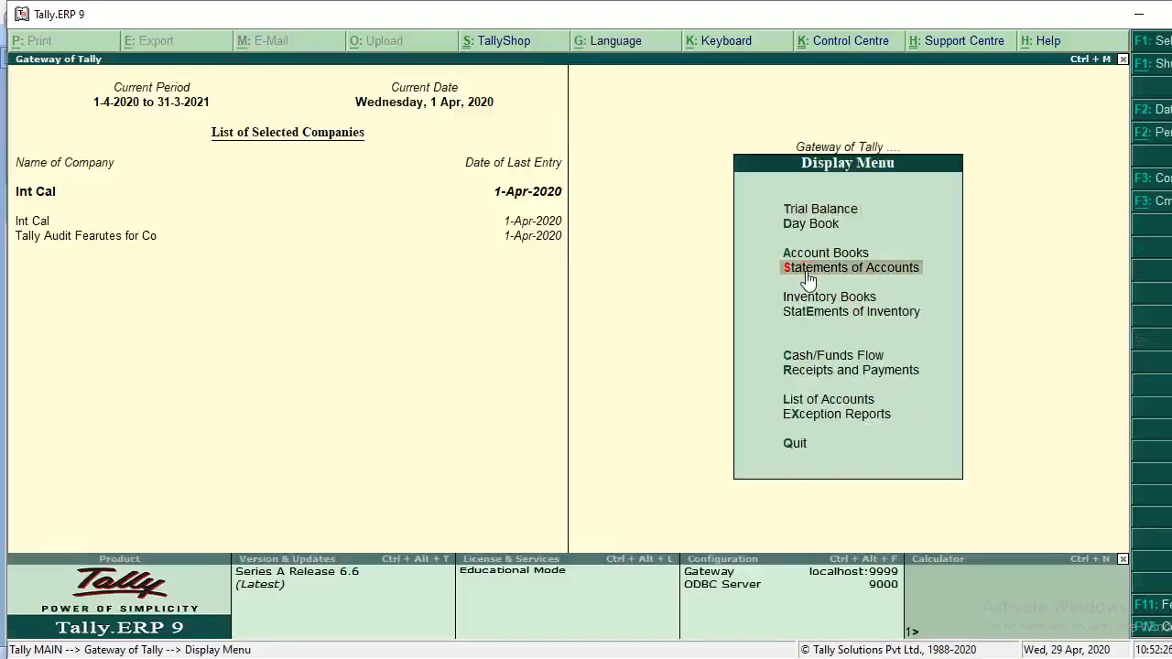
{"action": "left_click", "coordinate": [807, 277]}
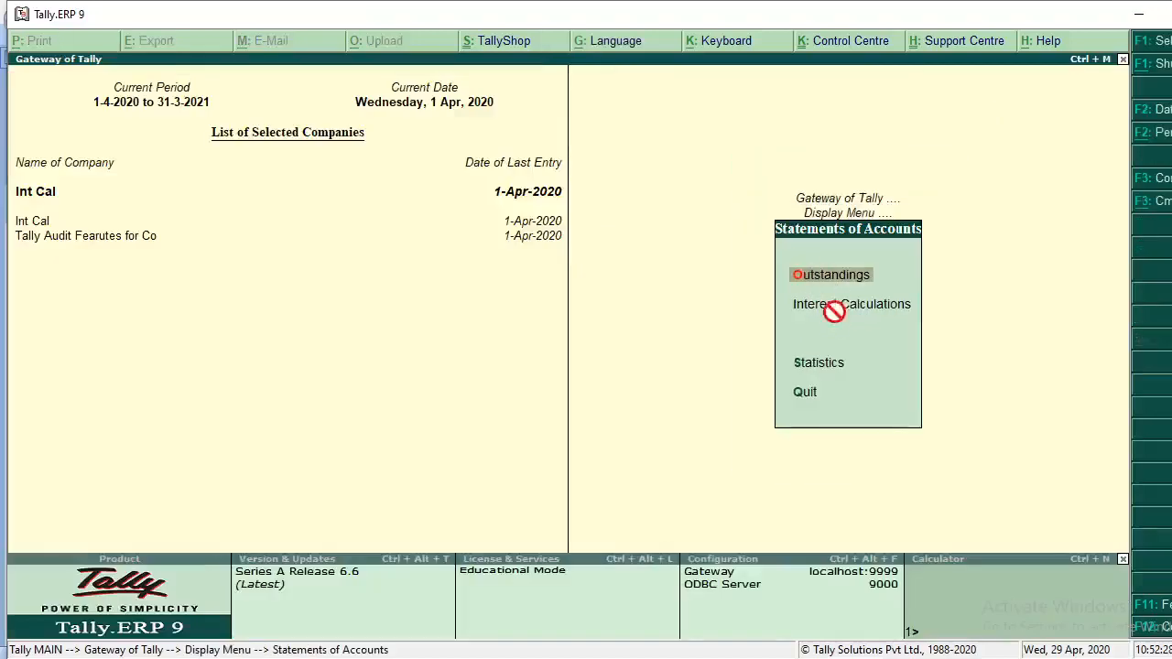
{"action": "left_click", "coordinate": [834, 310]}
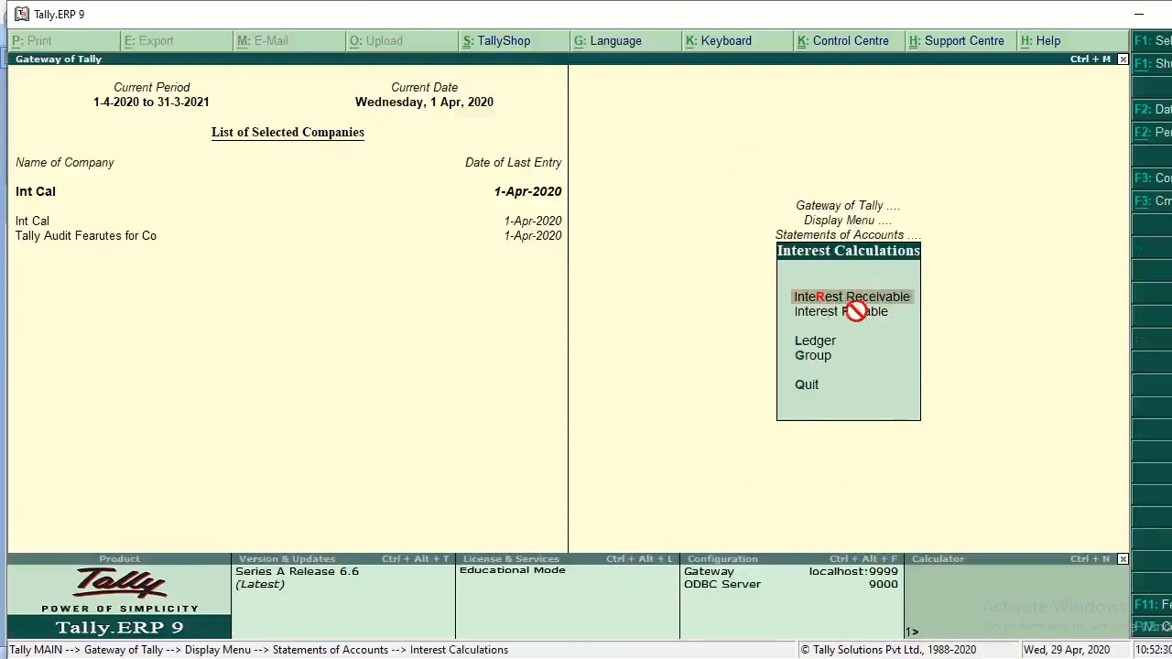
{"action": "left_click", "coordinate": [841, 315]}
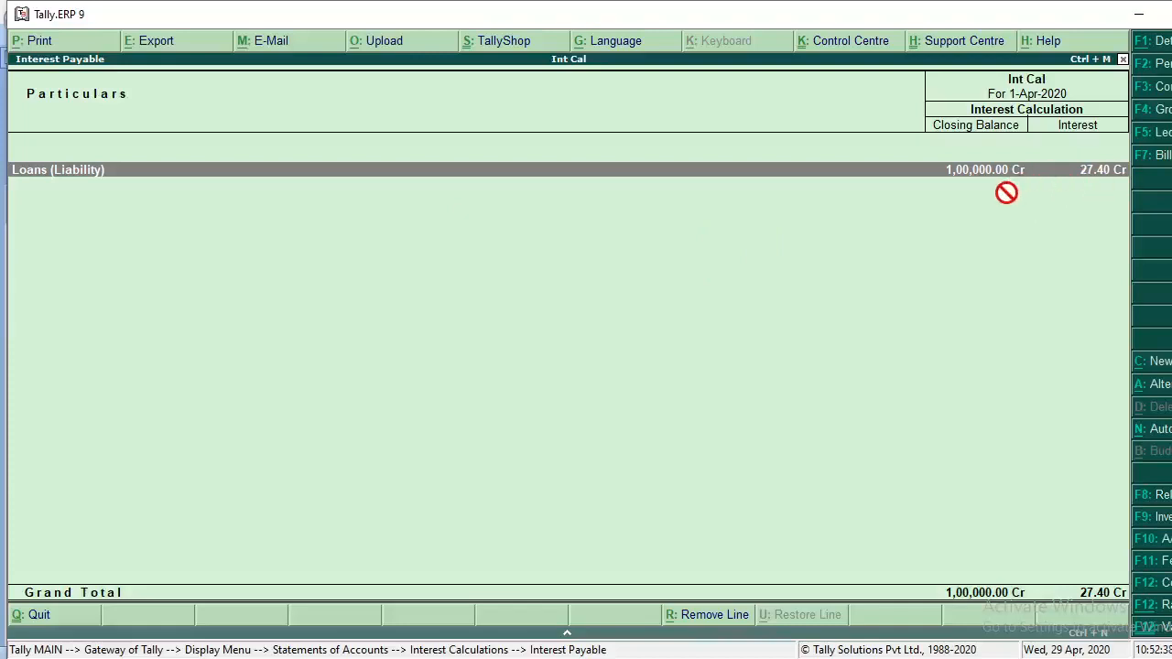
Step: Set the Interest Payable report period from 1-4-2020 to 31-03-2021
{"action": "key", "text": "F2"}
{"action": "key", "text": "Return"}
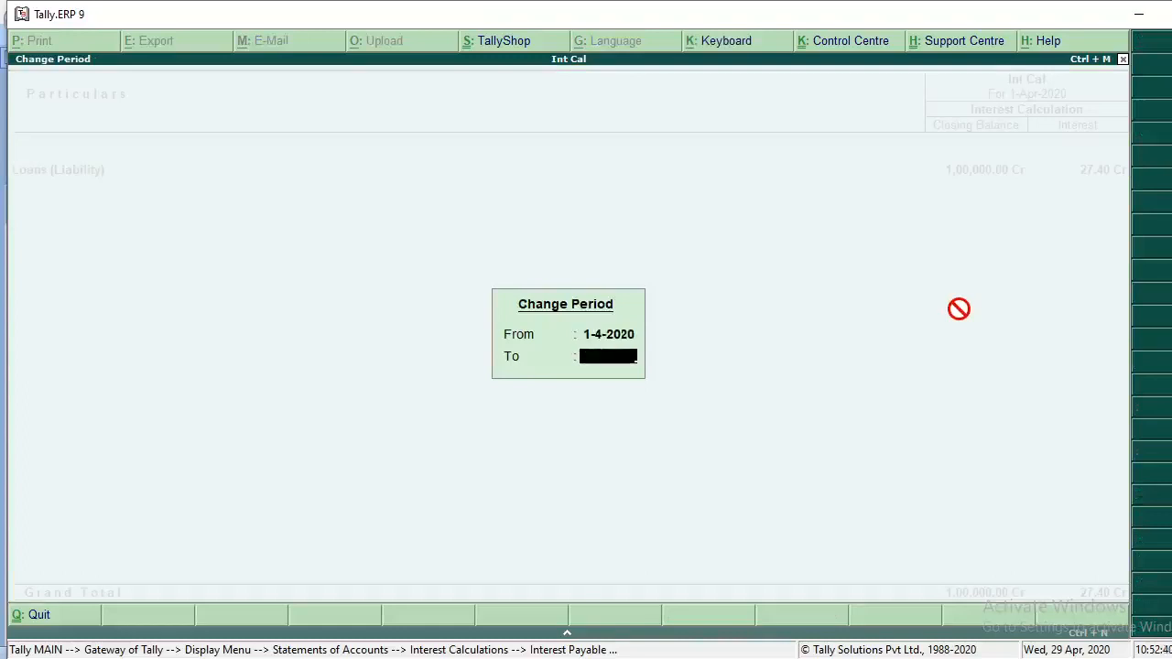
{"action": "type", "text": "31/03/21"}
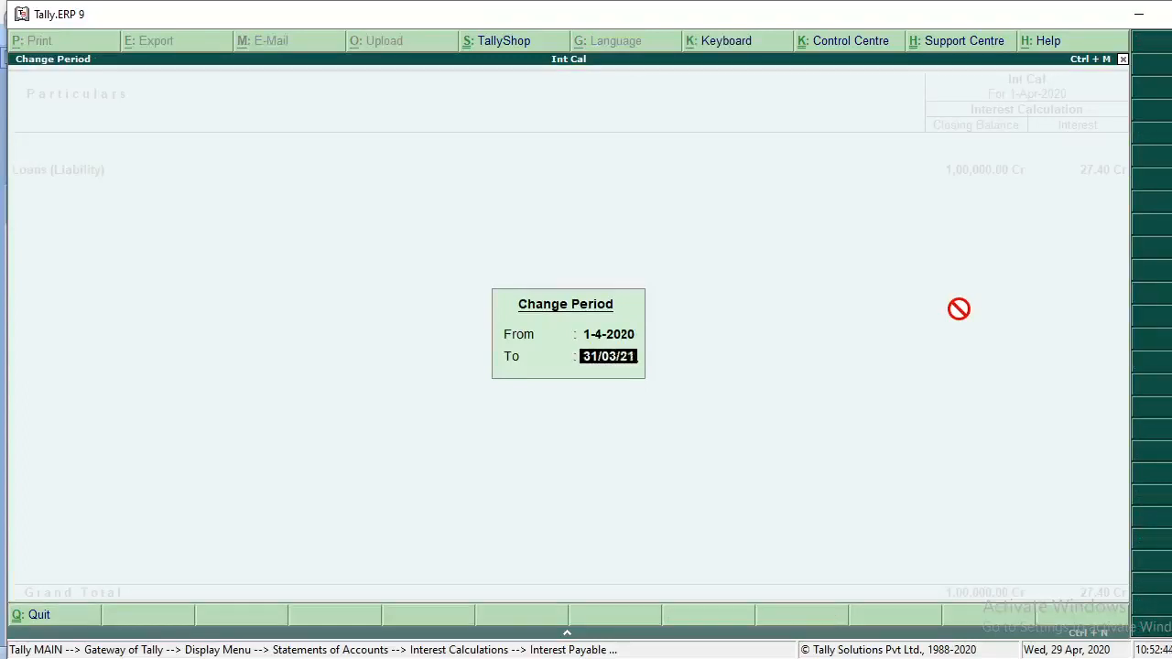
{"action": "key", "text": "Return"}
Step: Drill down through Secured Loans to the Loan From Sbi ledger's interest details, and return to the group-level Interest Payable report
{"action": "key", "text": "Return"}
{"action": "key", "text": "Return"}
{"action": "key", "text": "Return"}
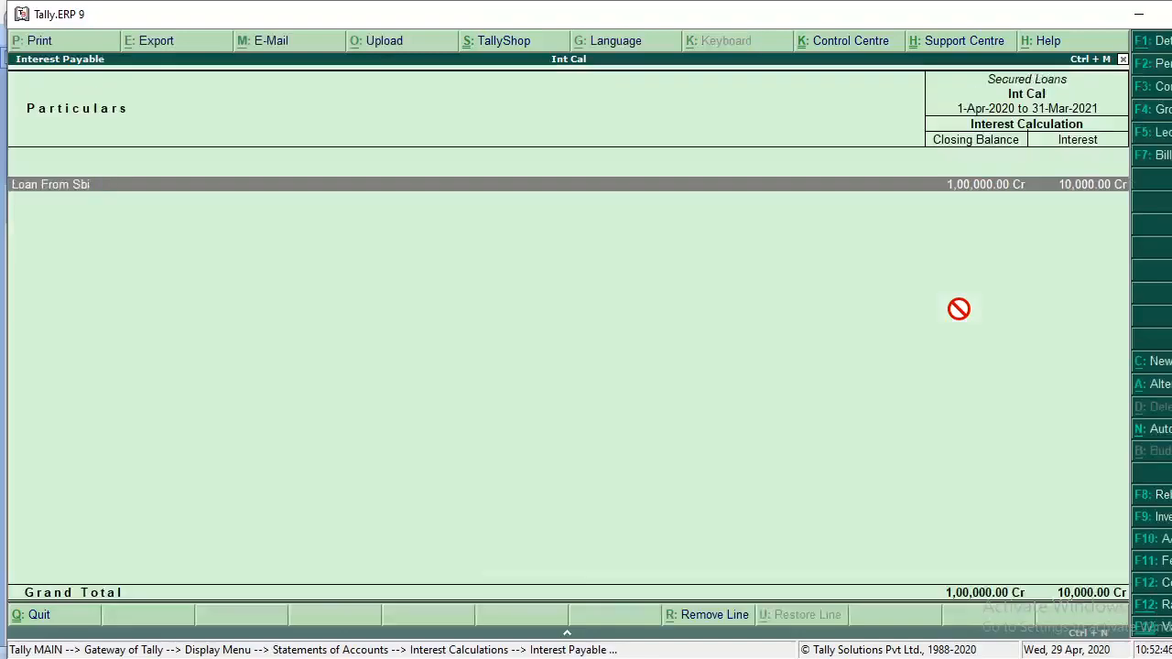
{"action": "key", "text": "Return"}
{"action": "key", "text": "Escape"}
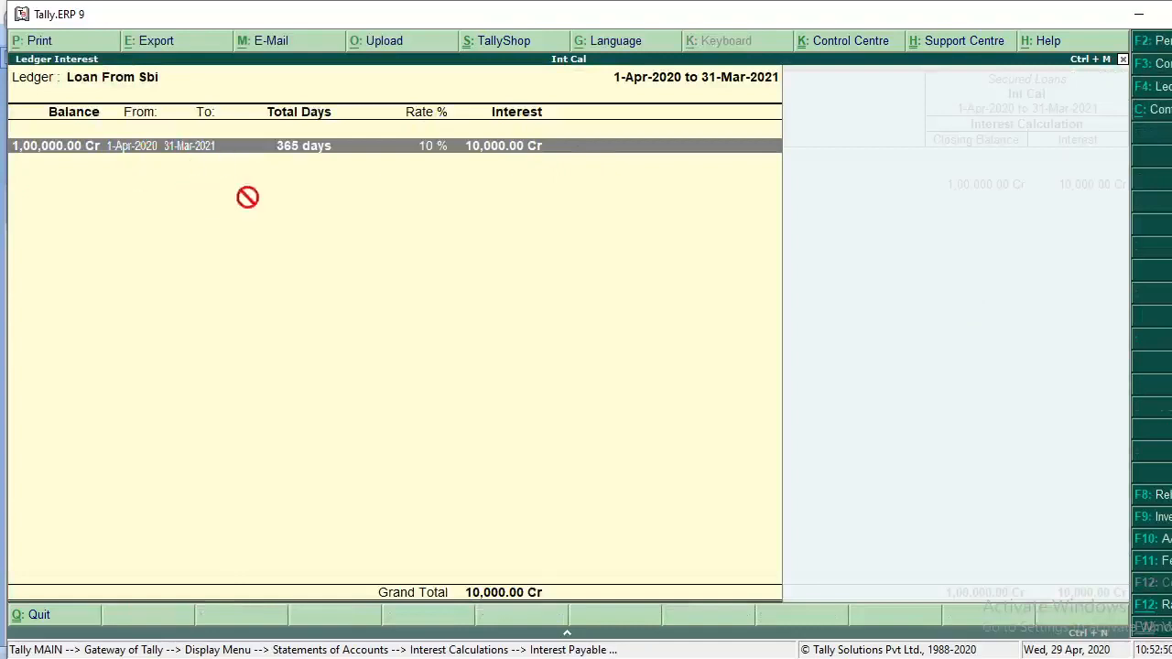
{"action": "key", "text": "Escape"}
{"action": "key", "text": "Escape"}
{"action": "key", "text": "Escape"}
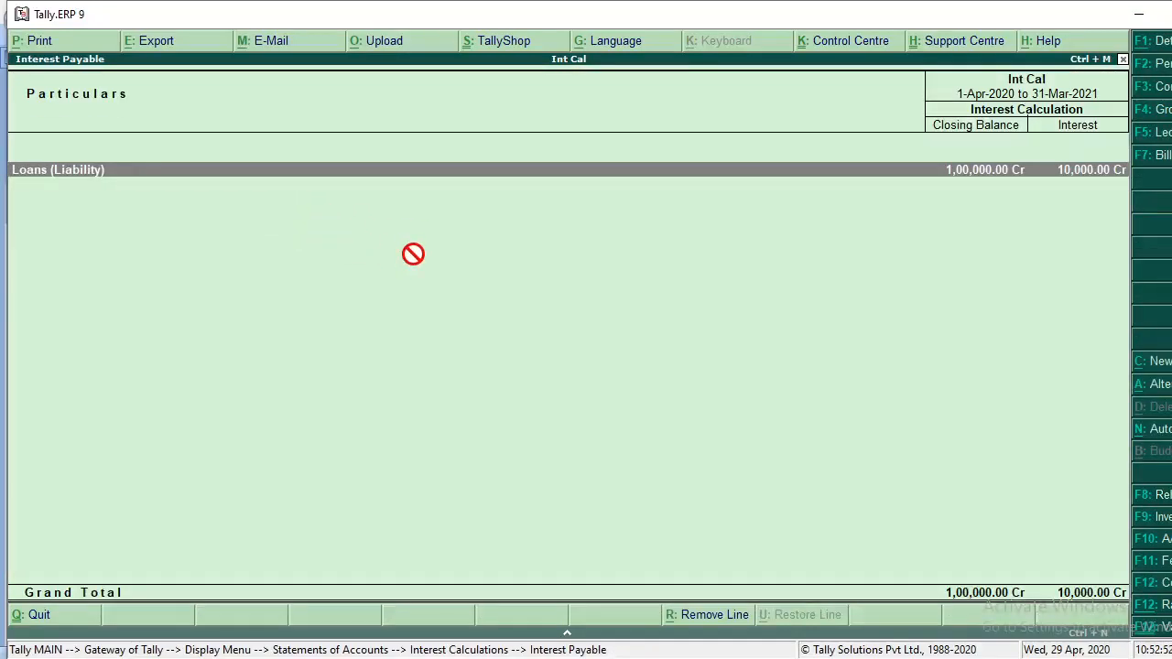
Step: Set the report period from 1-4-2020 to 1-9-2020, view the Loan From Sbi ledger's interest details, and exit to the Gateway of Tally
{"action": "key", "text": "Return"}
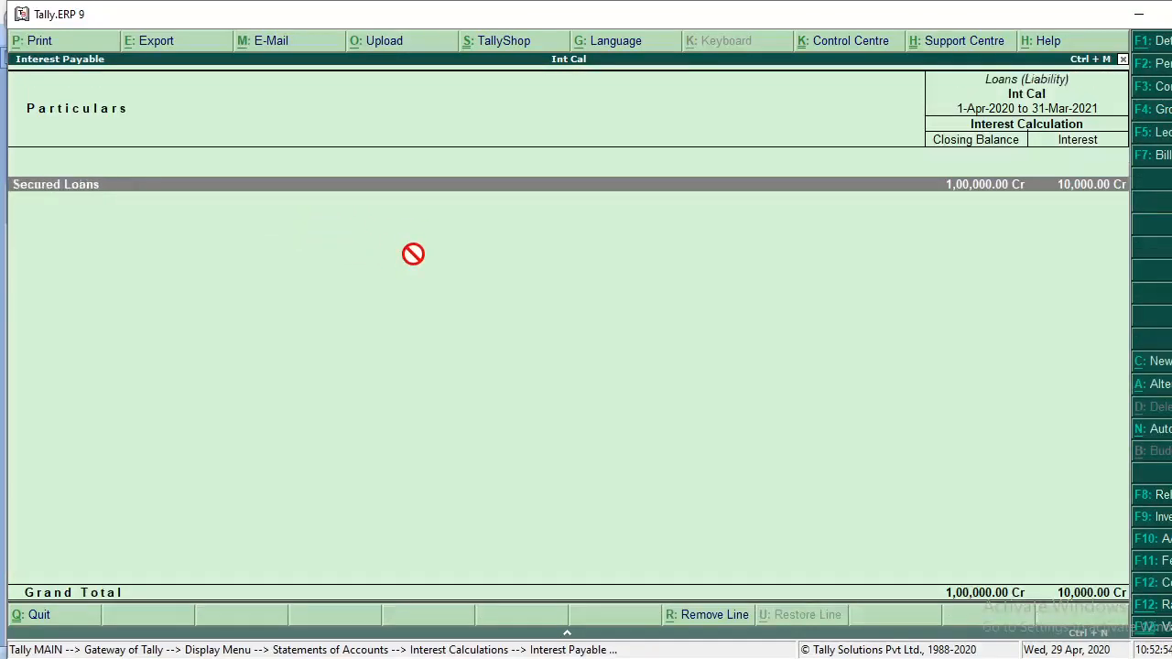
{"action": "key", "text": "F2"}
{"action": "type", "text": "1/4"}
{"action": "key", "text": "Return"}
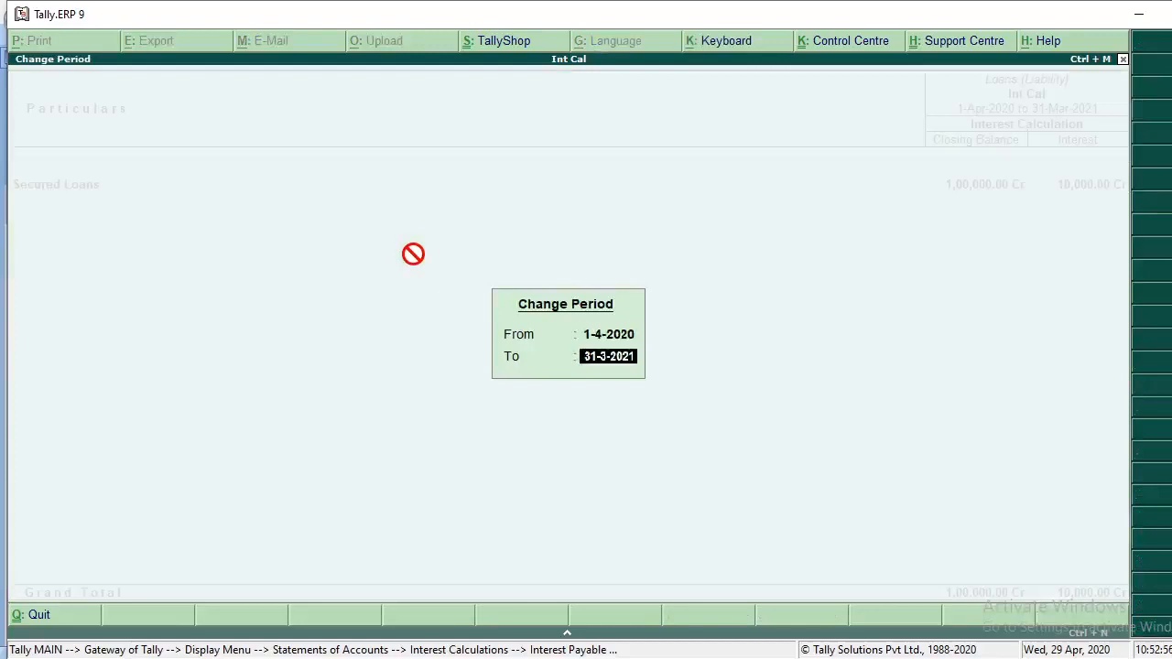
{"action": "type", "text": "/1"}
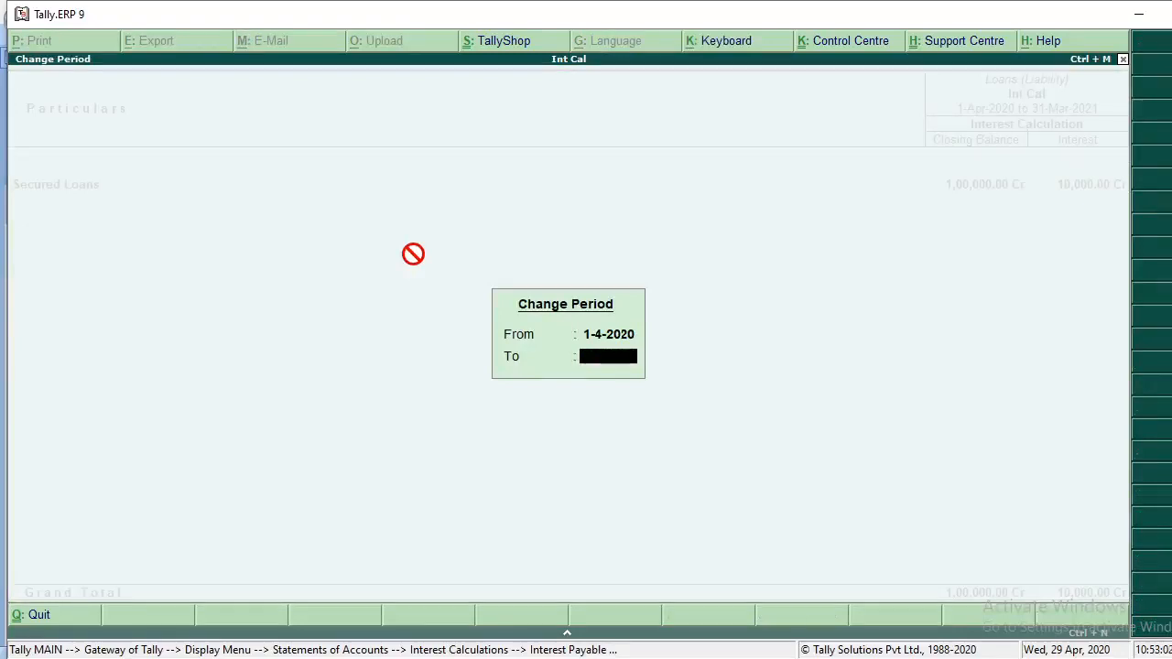
{"action": "type", "text": "9"}
{"action": "key", "text": "Return"}
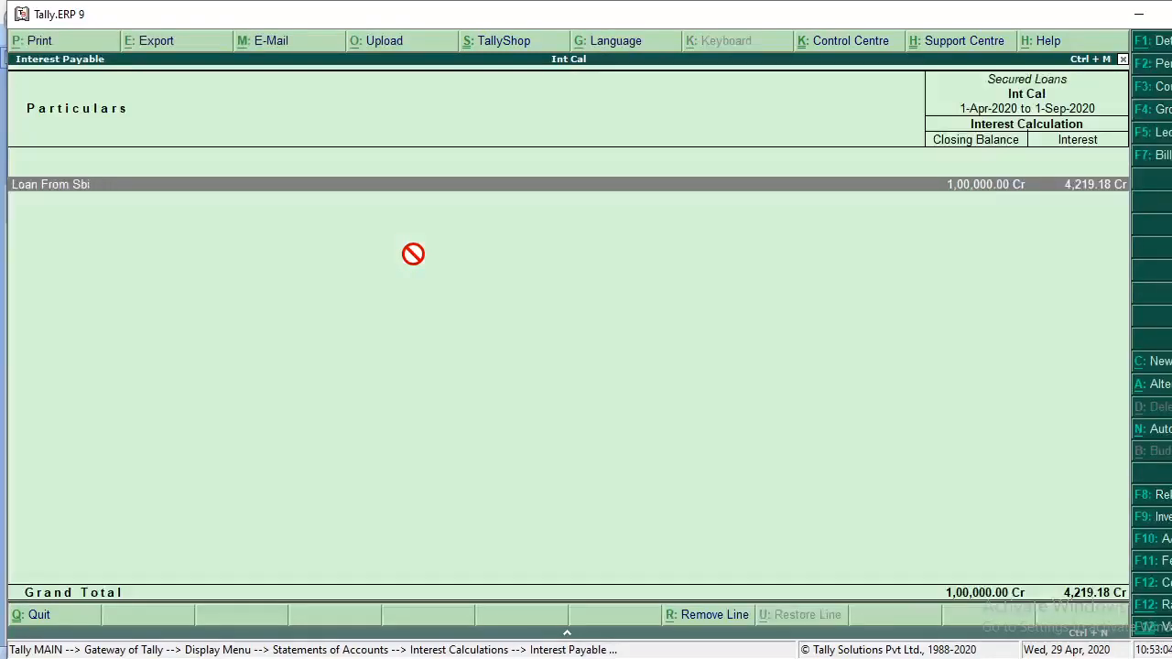
{"action": "key", "text": "Return"}
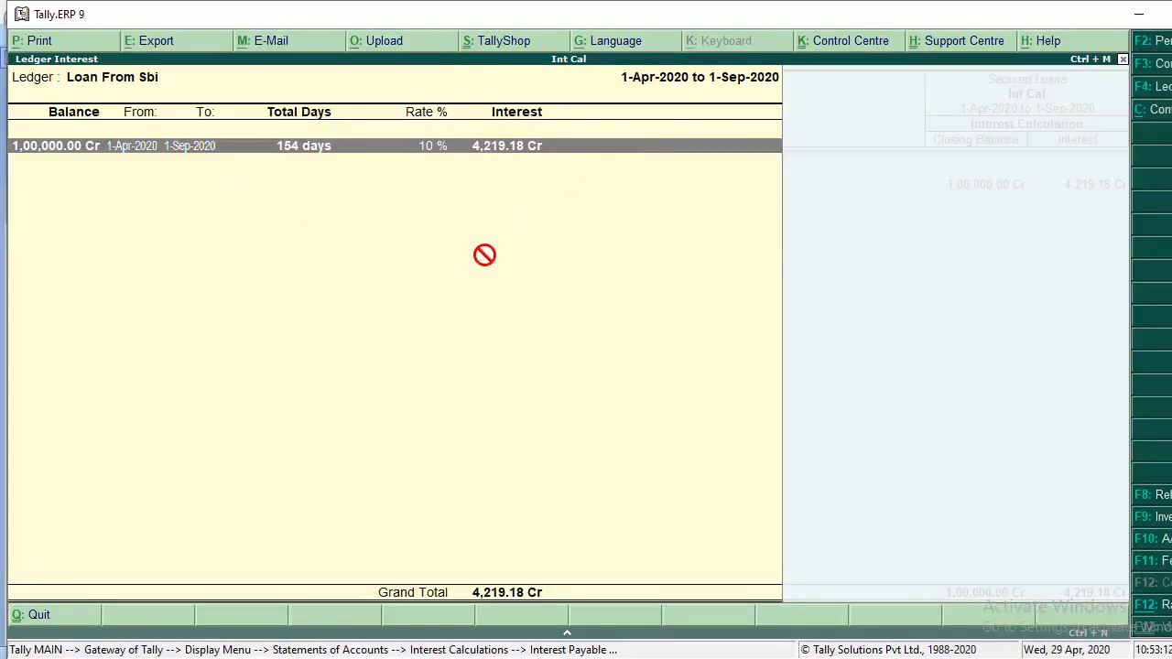
{"action": "key", "text": "Escape"}
{"action": "key", "text": "Escape"}
{"action": "key", "text": "Escape"}
{"action": "key", "text": "Escape"}
{"action": "key", "text": "Escape"}
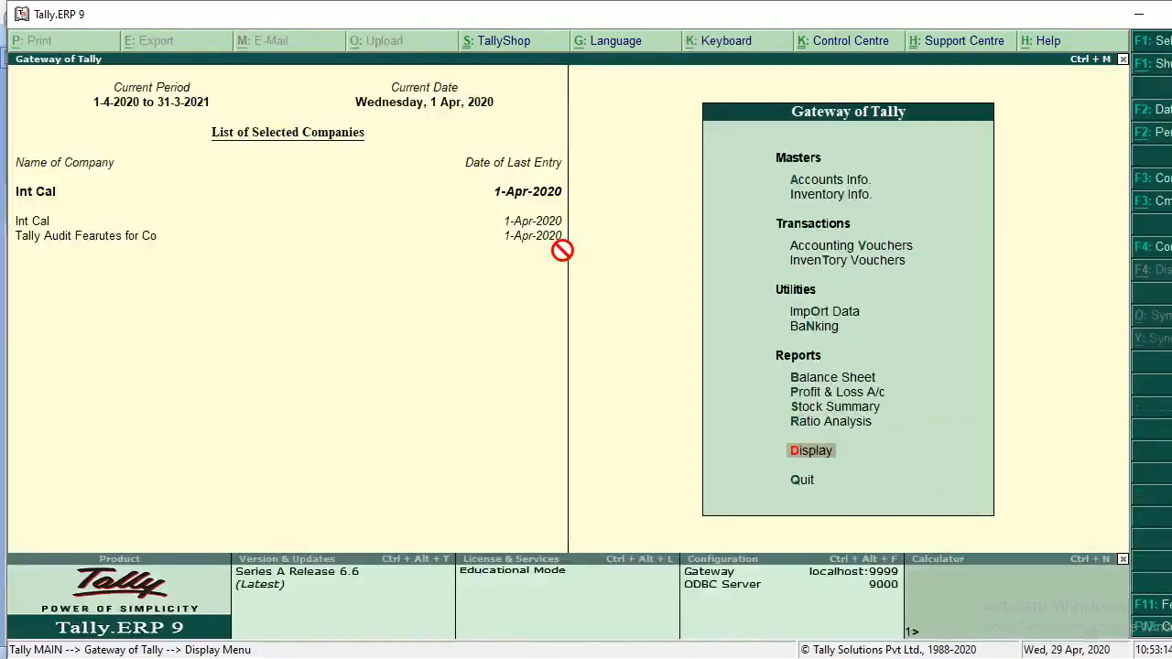
{"action": "key", "text": "v"}
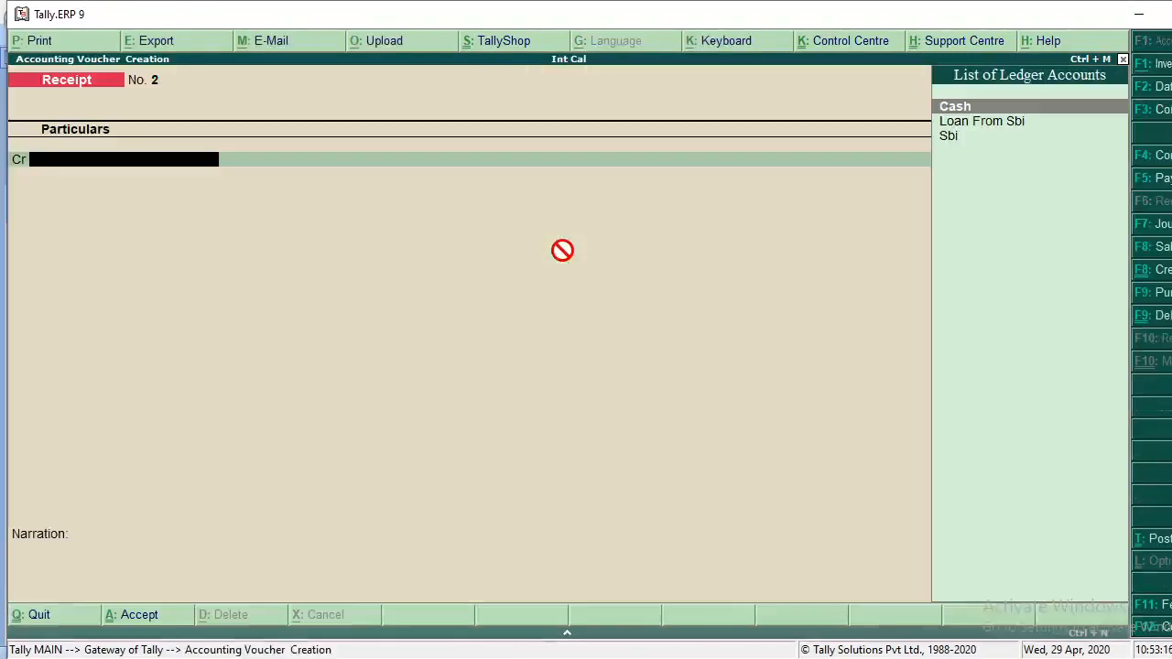
{"action": "key", "text": "F5"}
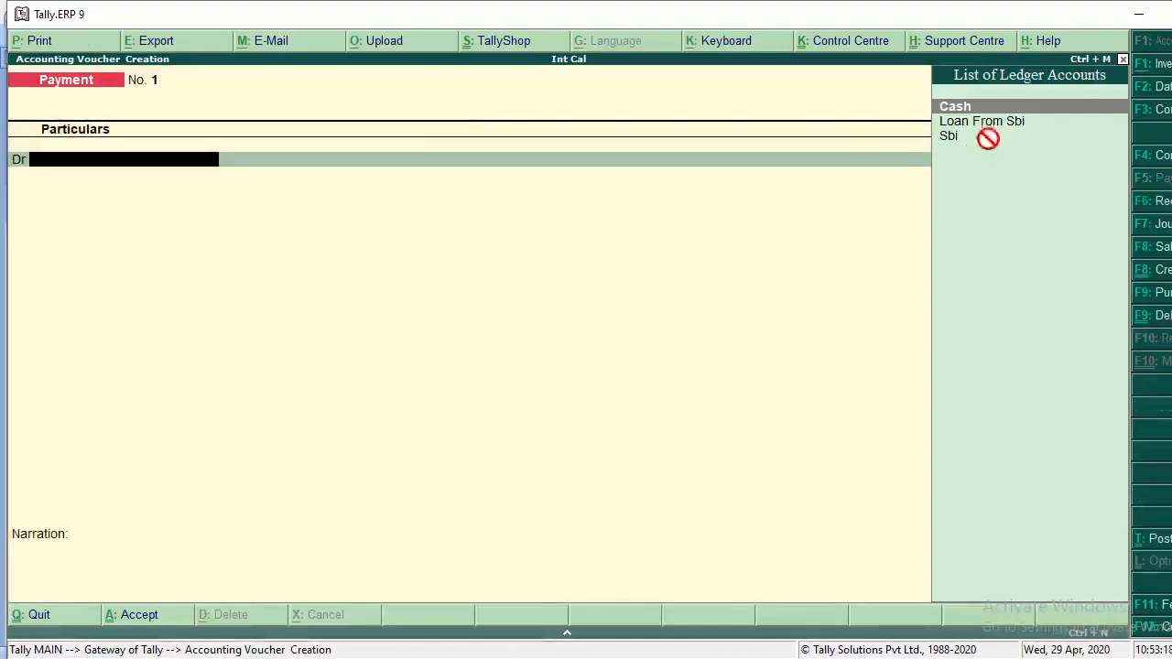
{"action": "key", "text": "Down"}
{"action": "key", "text": "Return"}
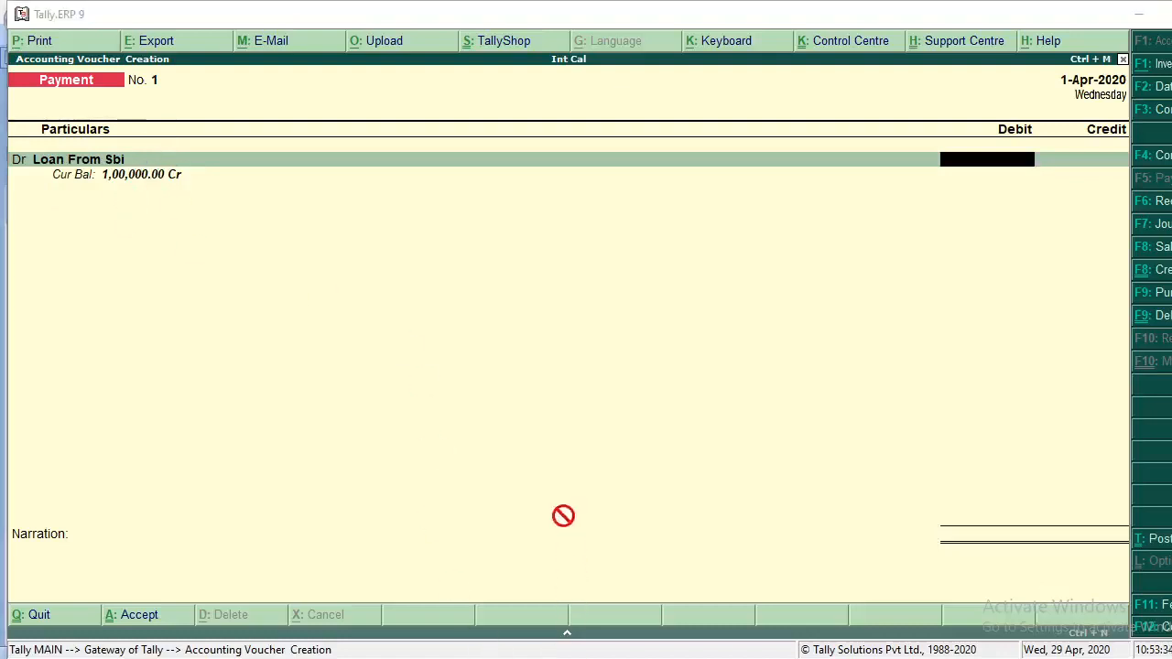
Step: Switch to the Word document, find the SBI credit note exercise, and highlight "Got → A/C info" in its answer
{"action": "left_click", "coordinate": [567, 648]}
{"action": "scroll", "coordinate": [552, 480], "scroll_direction": "down", "scroll_amount": 3}
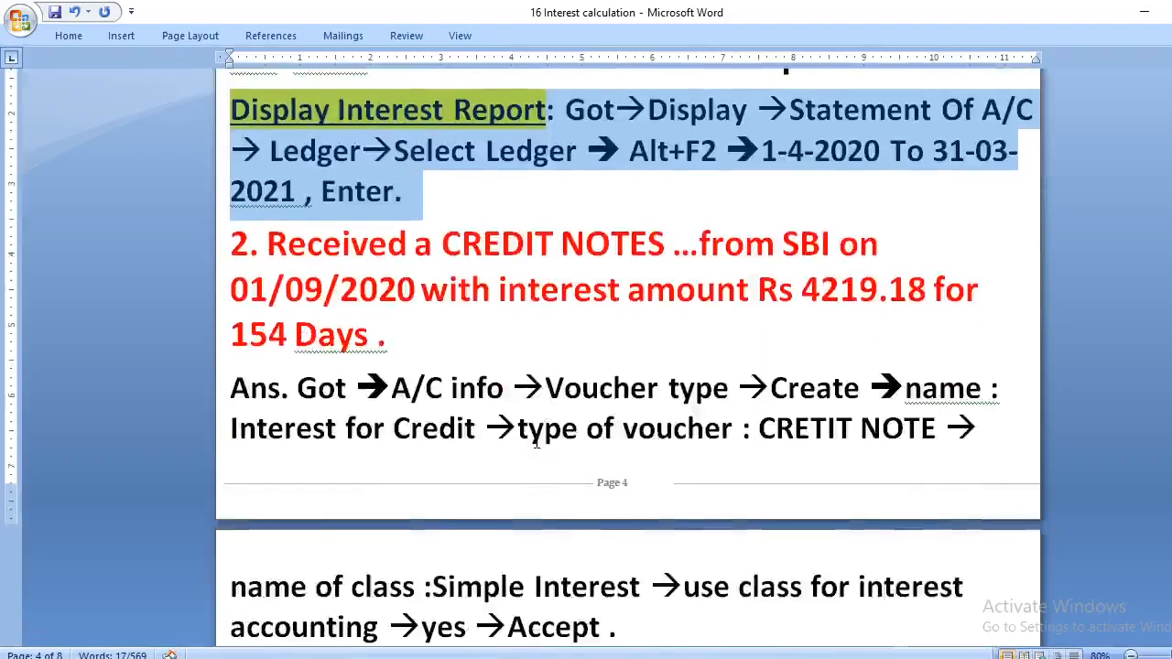
{"action": "left_click", "coordinate": [539, 236]}
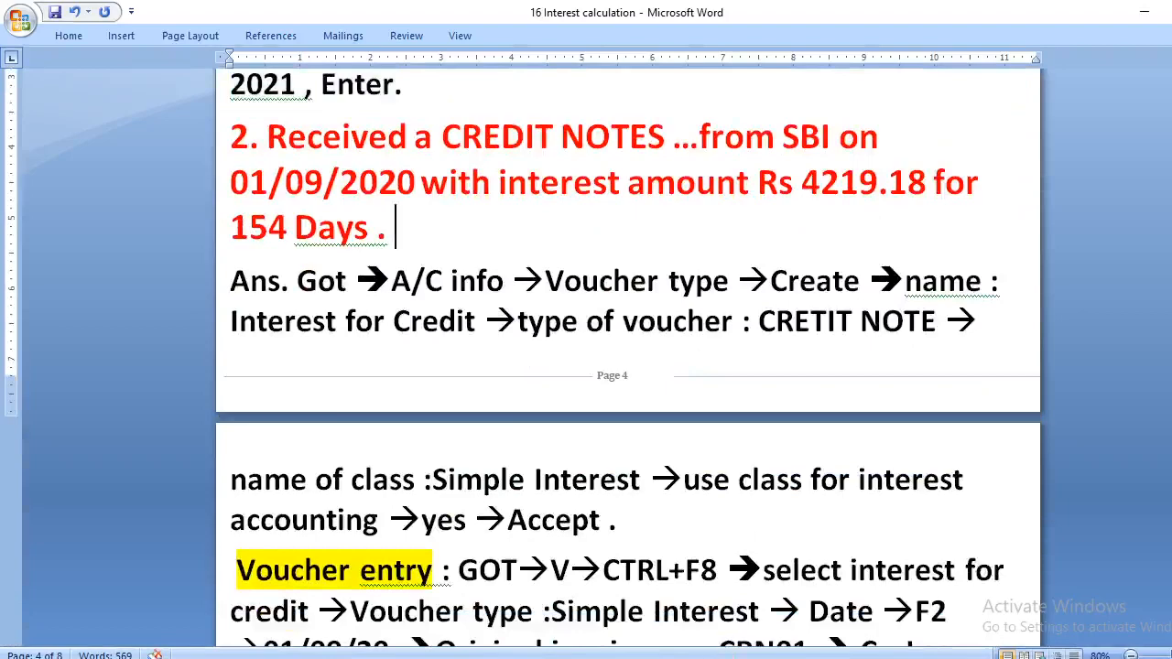
{"action": "left_click_drag", "start_coordinate": [298, 282], "coordinate": [504, 292]}
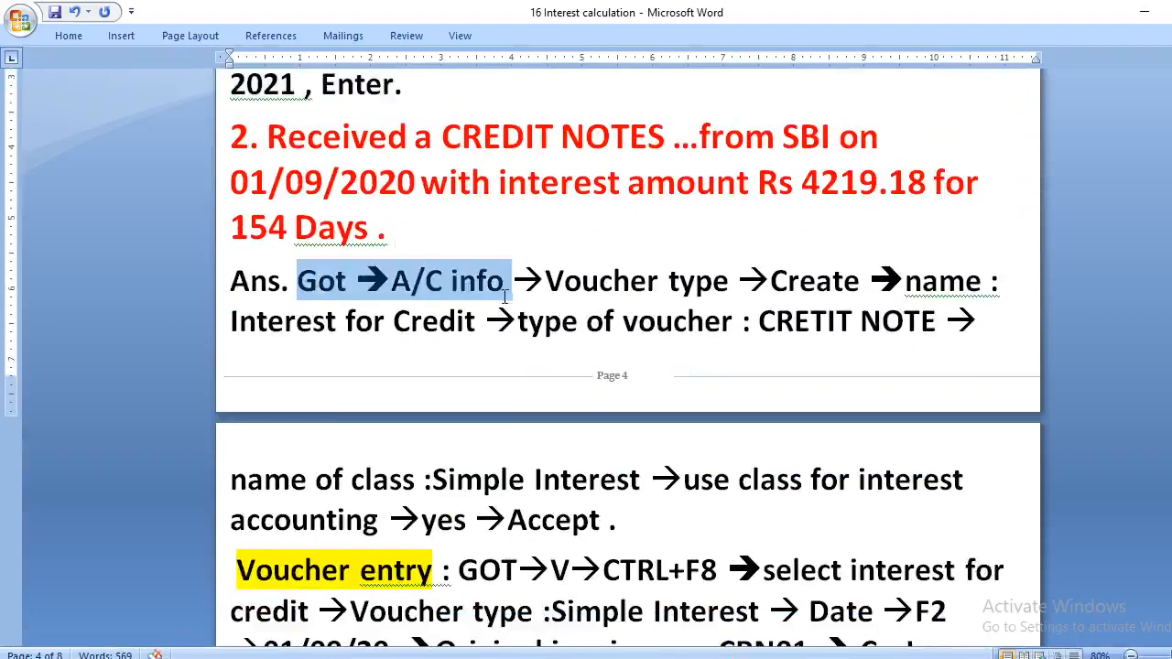
Step: Switch back to Tally.ERP 9, discard the open payment voucher, and start a new voucher type named Interest for Credit
{"action": "left_click", "coordinate": [803, 650]}
{"action": "key", "text": "Escape"}
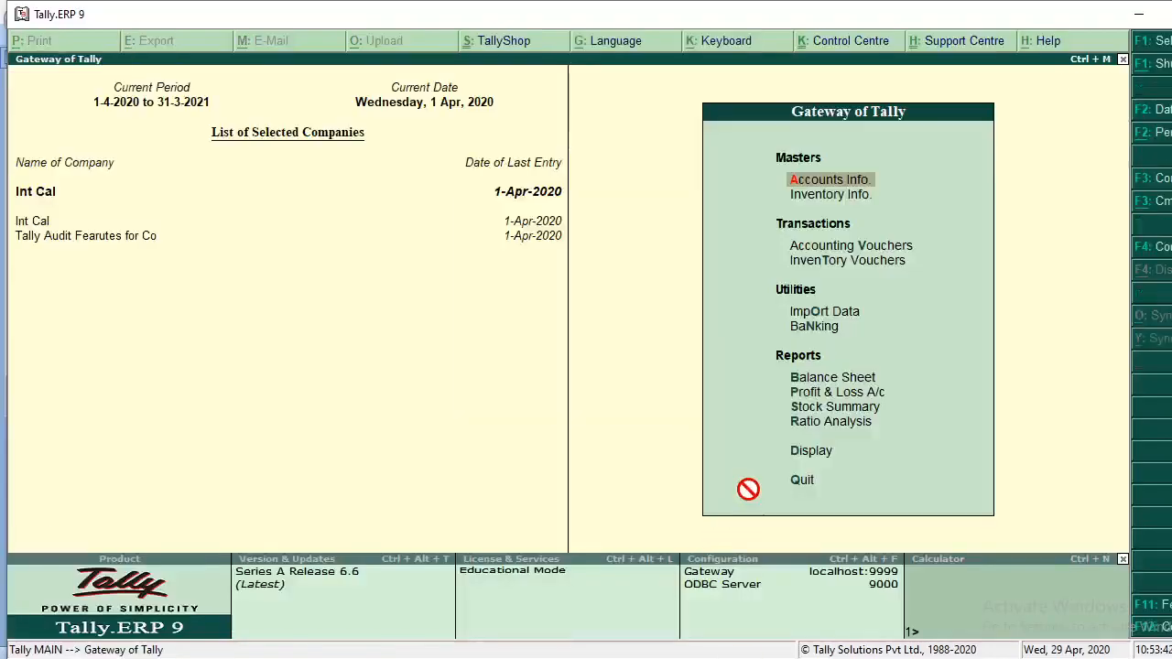
{"action": "key", "text": "Return"}
{"action": "key", "text": "v"}
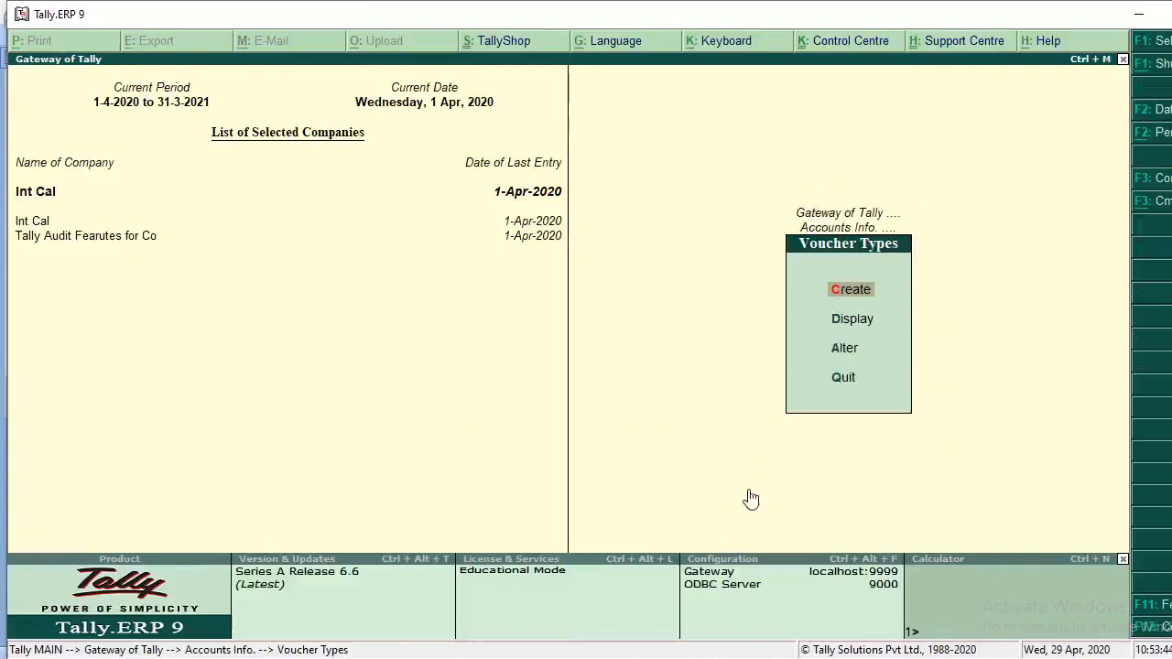
{"action": "key", "text": "Return"}
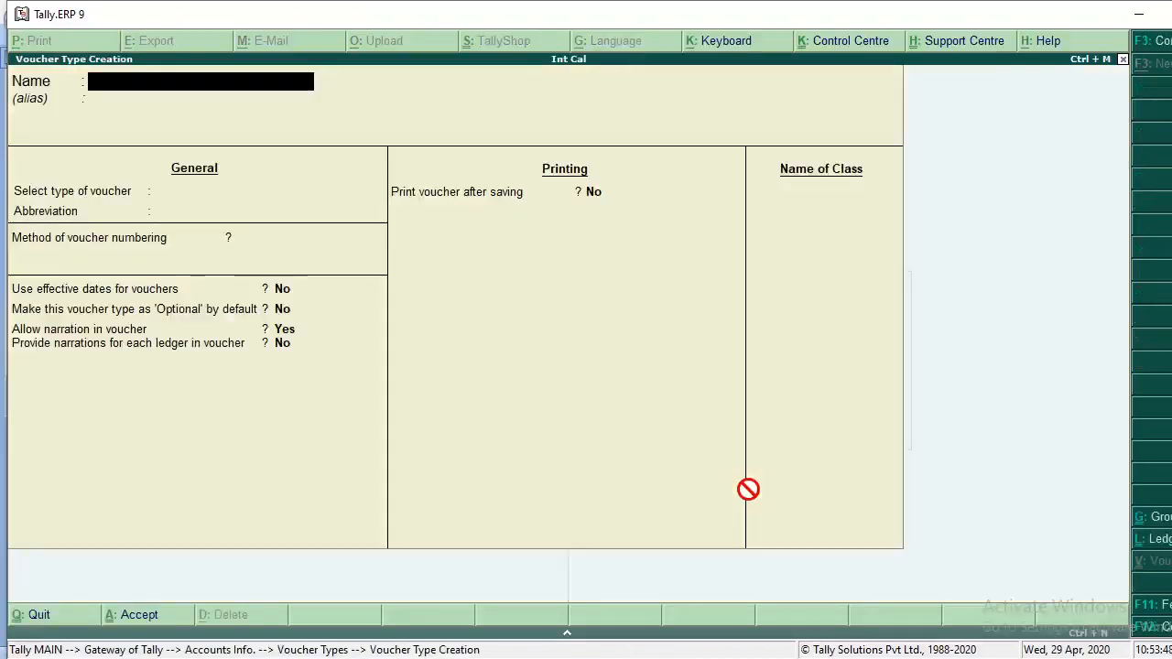
{"action": "type", "text": "Interest for Credit"}
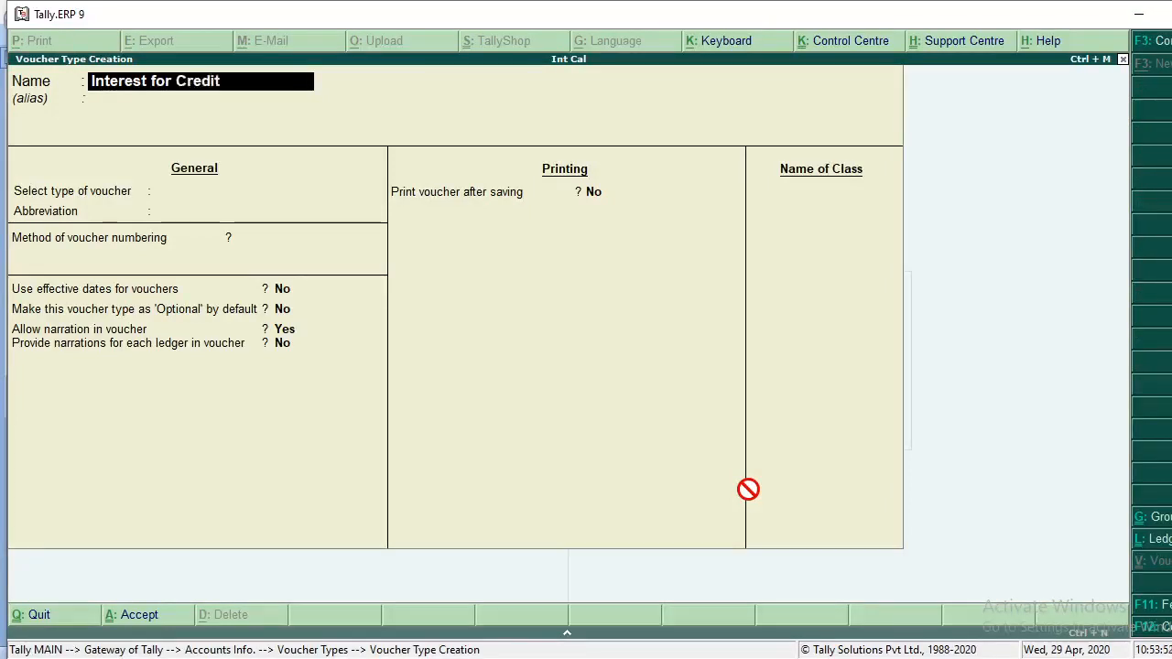
{"action": "key", "text": "Return"}
Step: Base the voucher type on Credit Note and accept the default abbreviation, numbering, narration and printing settings
{"action": "type", "text": "Cre"}
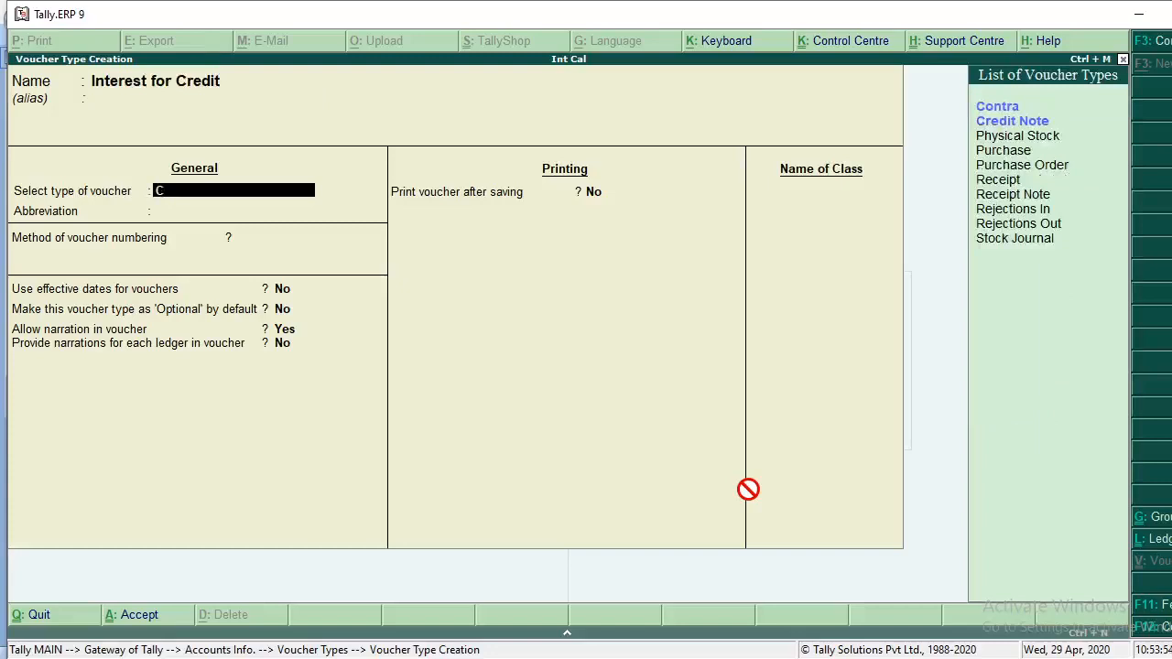
{"action": "key", "text": "Return"}
{"action": "key", "text": "Return"}
{"action": "key", "text": "Return"}
{"action": "key", "text": "Return"}
{"action": "key", "text": "Return"}
{"action": "key", "text": "Return"}
{"action": "key", "text": "Return"}
{"action": "key", "text": "Return"}
{"action": "key", "text": "Return"}
{"action": "key", "text": "Return"}
{"action": "key", "text": "Return"}
{"action": "key", "text": "Return"}
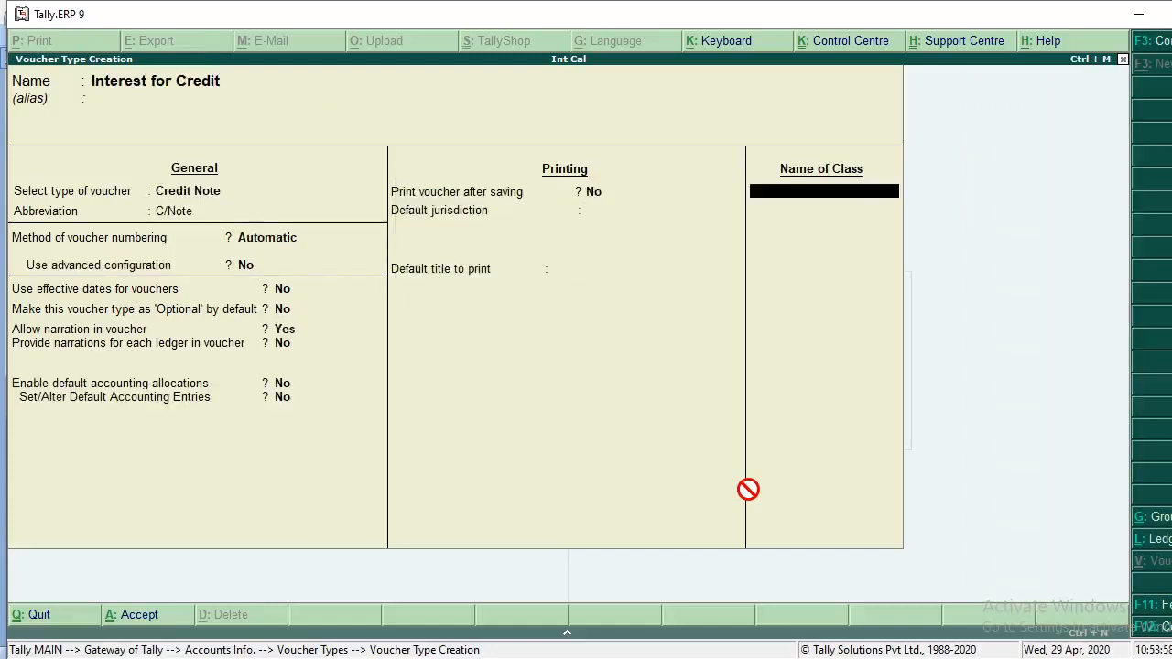
Step: Add a Simple Interest class with interest accounting enabled and compound interest left at No, and save the voucher type
{"action": "type", "text": "Simple Interest"}
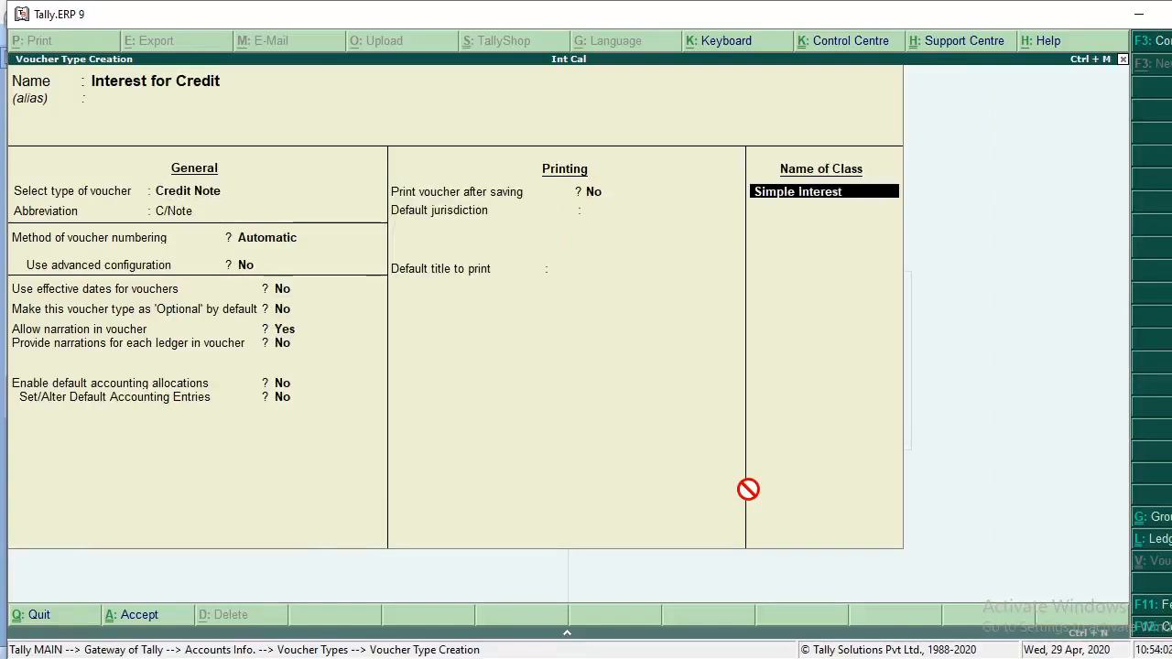
{"action": "key", "text": "Return"}
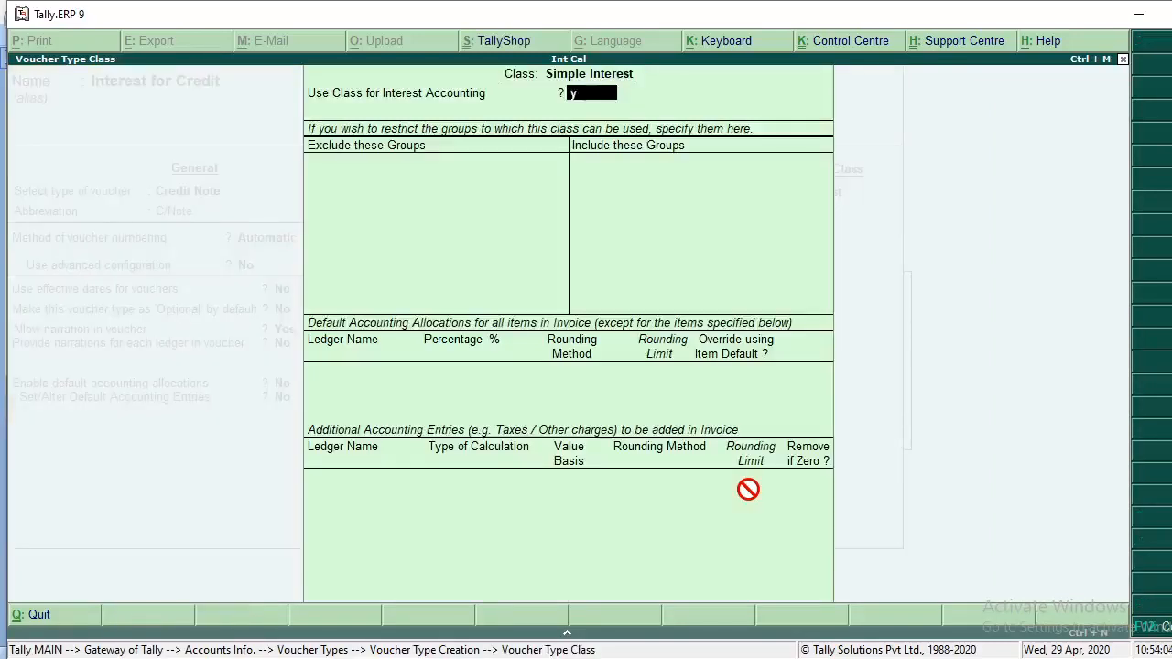
{"action": "type", "text": "y"}
{"action": "key", "text": "Return"}
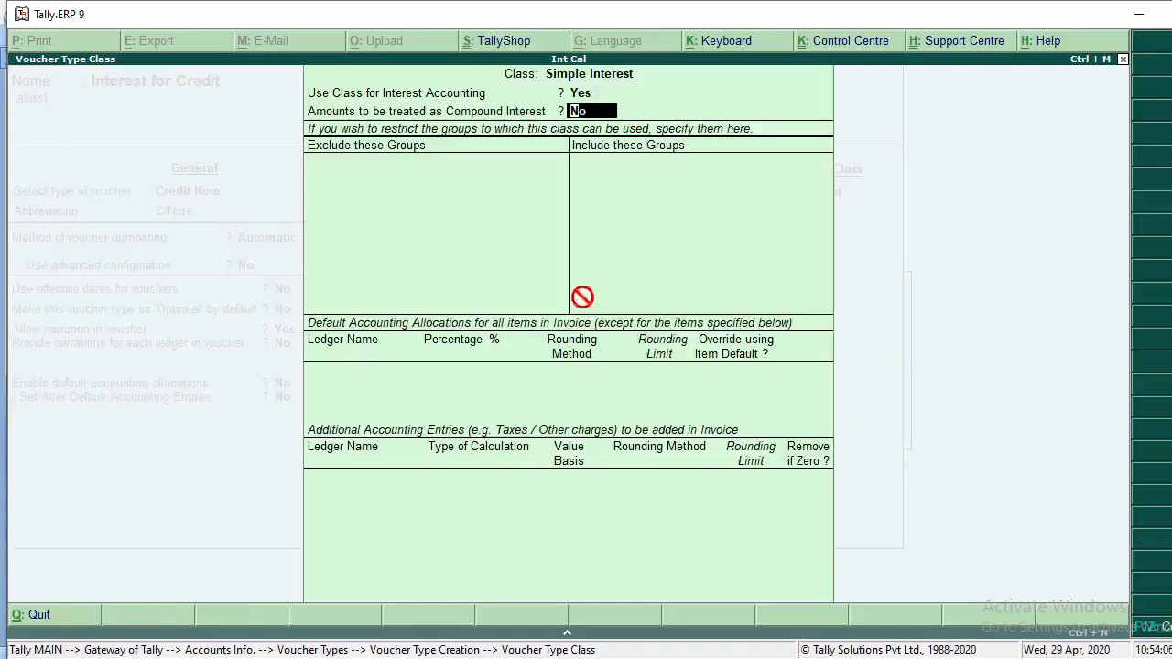
{"action": "key", "text": "Return"}
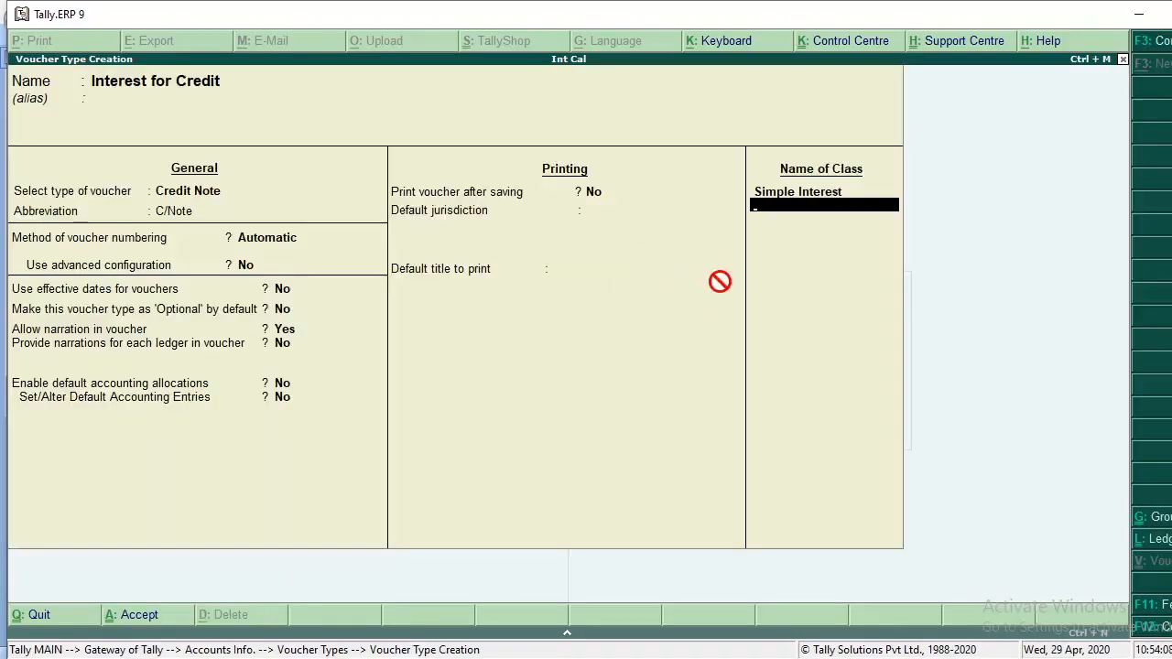
{"action": "key", "text": "Return"}
{"action": "key", "text": "Escape"}
{"action": "key", "text": "Escape"}
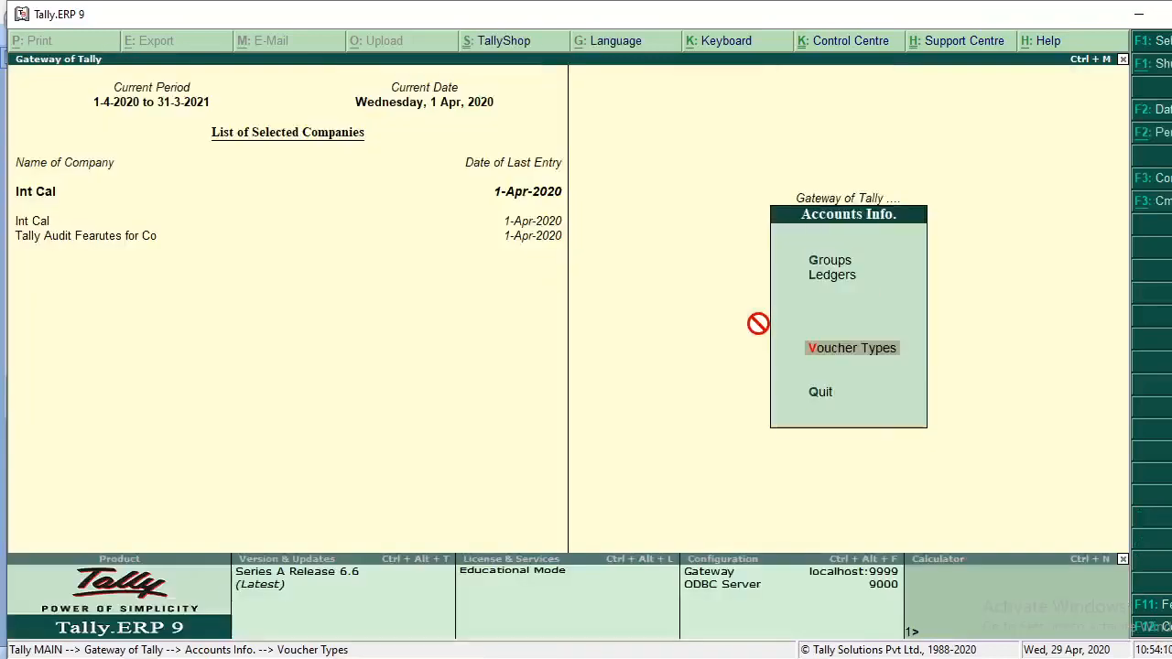
{"action": "key", "text": "Escape"}
Step: Open an accounting voucher of type Interest for Credit with the Simple Interest class
{"action": "left_click", "coordinate": [861, 253]}
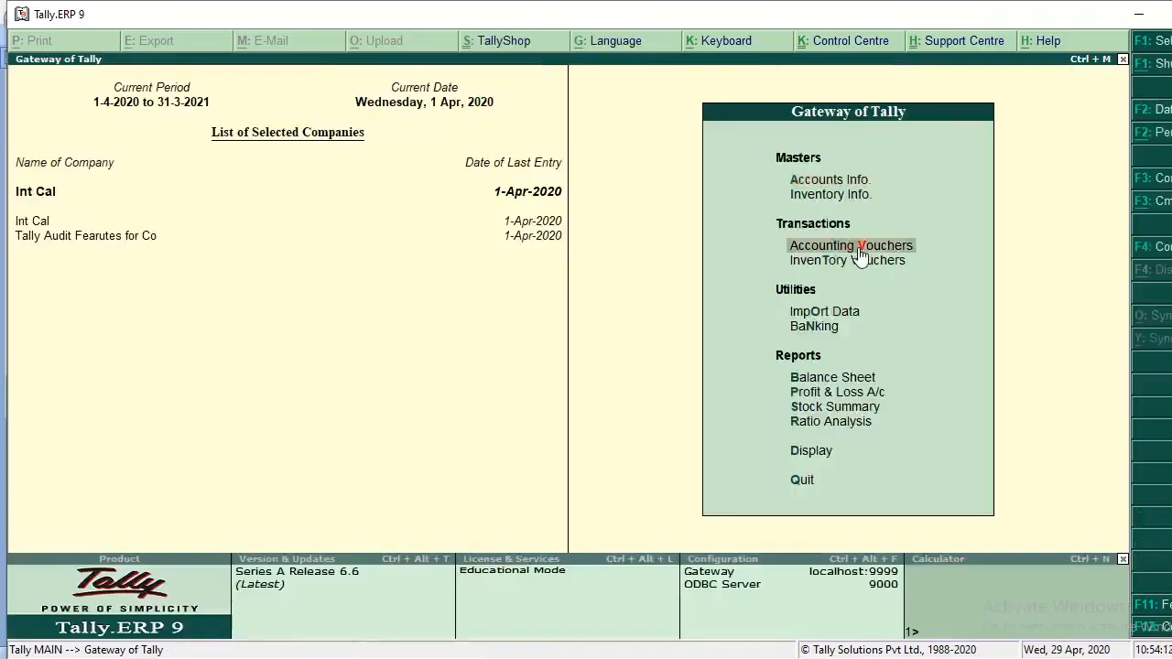
{"action": "key", "text": "Return"}
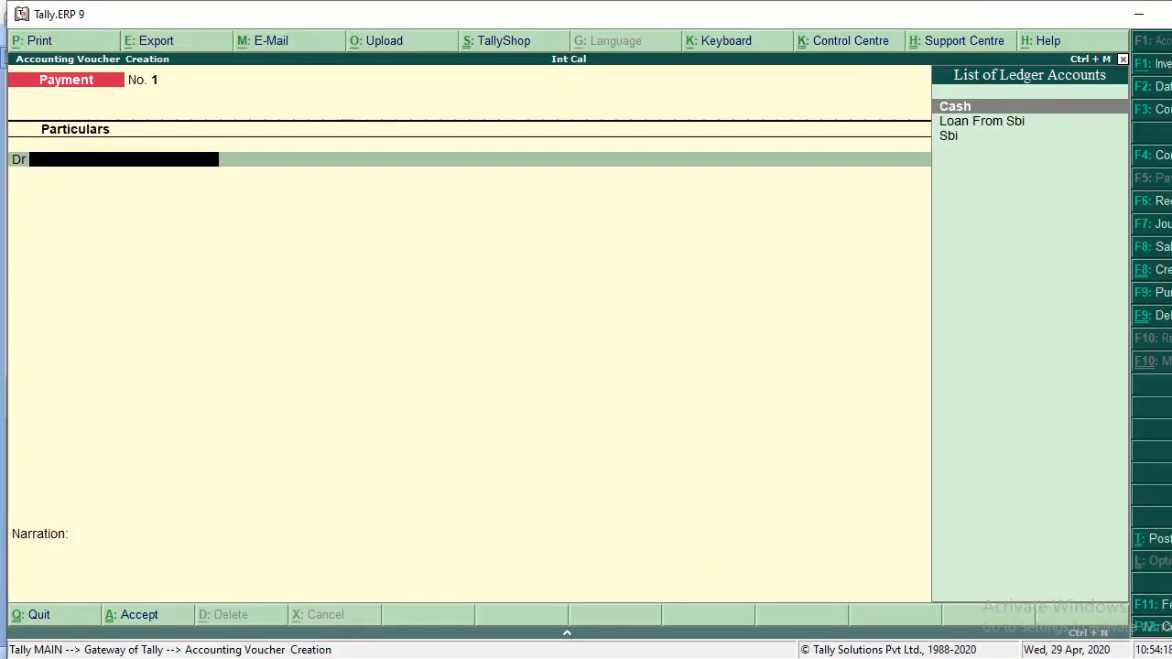
{"action": "left_click", "coordinate": [1159, 271]}
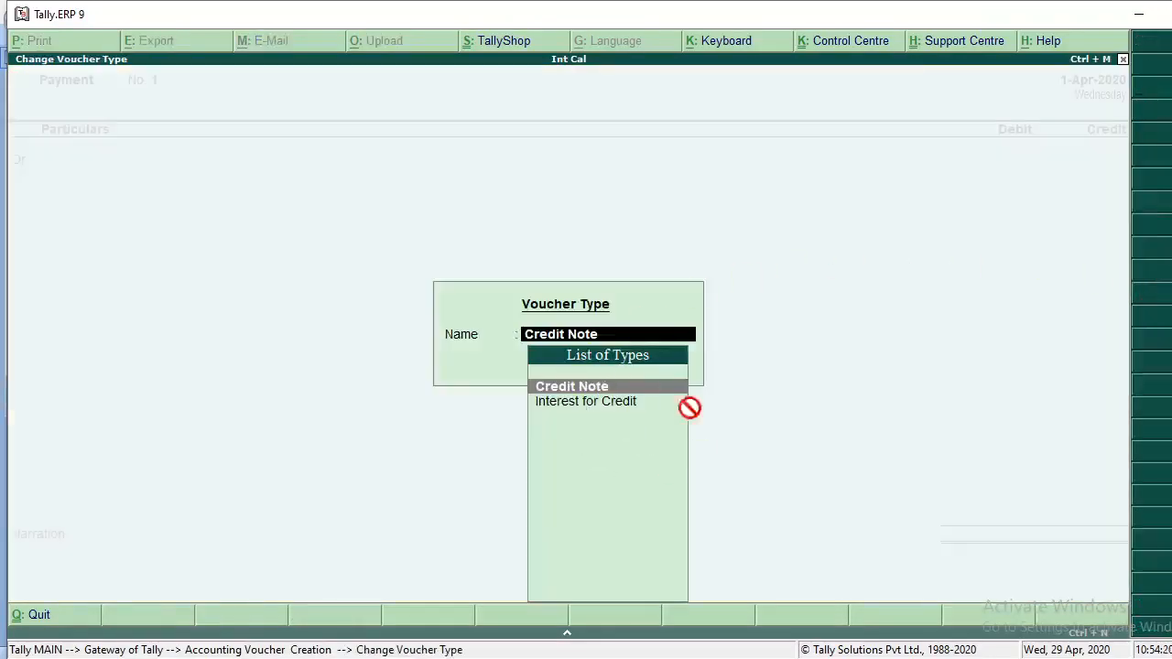
{"action": "left_click", "coordinate": [597, 403]}
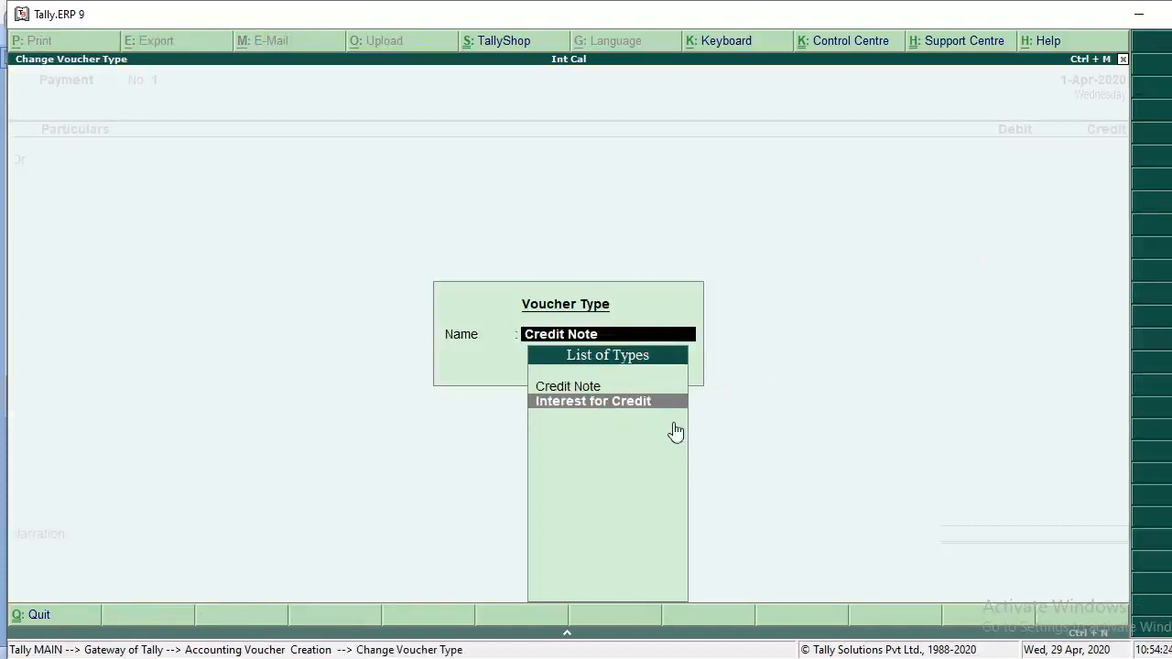
{"action": "key", "text": "Return"}
{"action": "left_click", "coordinate": [779, 383]}
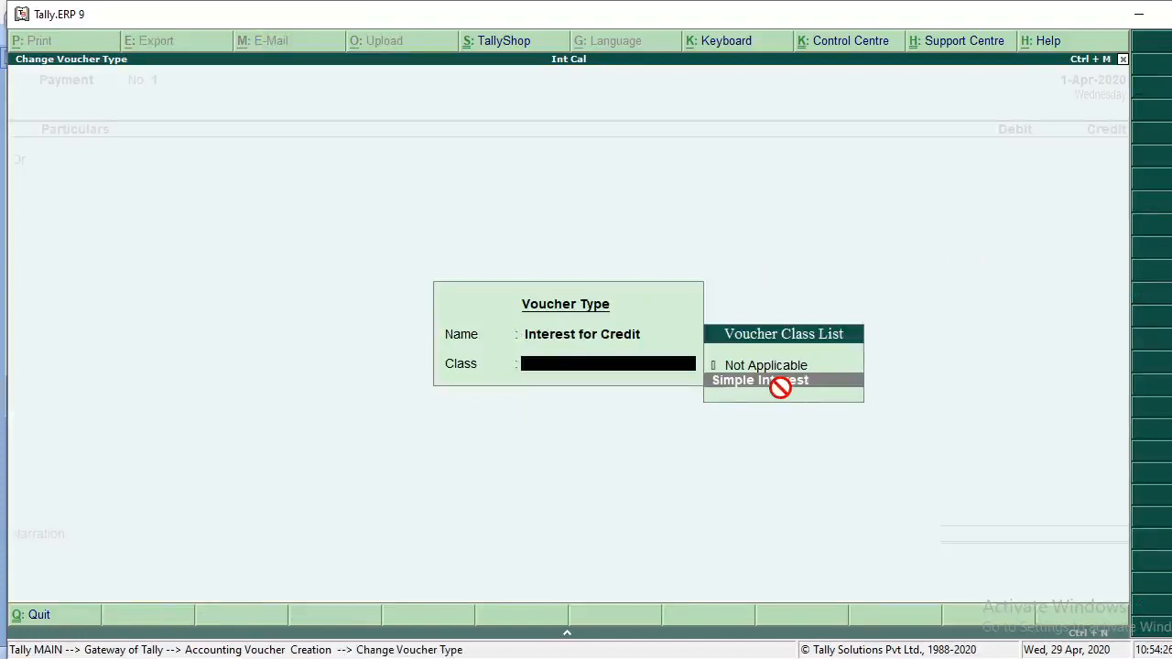
{"action": "key", "text": "Return"}
Step: Set the voucher date to 1/9 for 1-Sep-2020
{"action": "key", "text": "F2"}
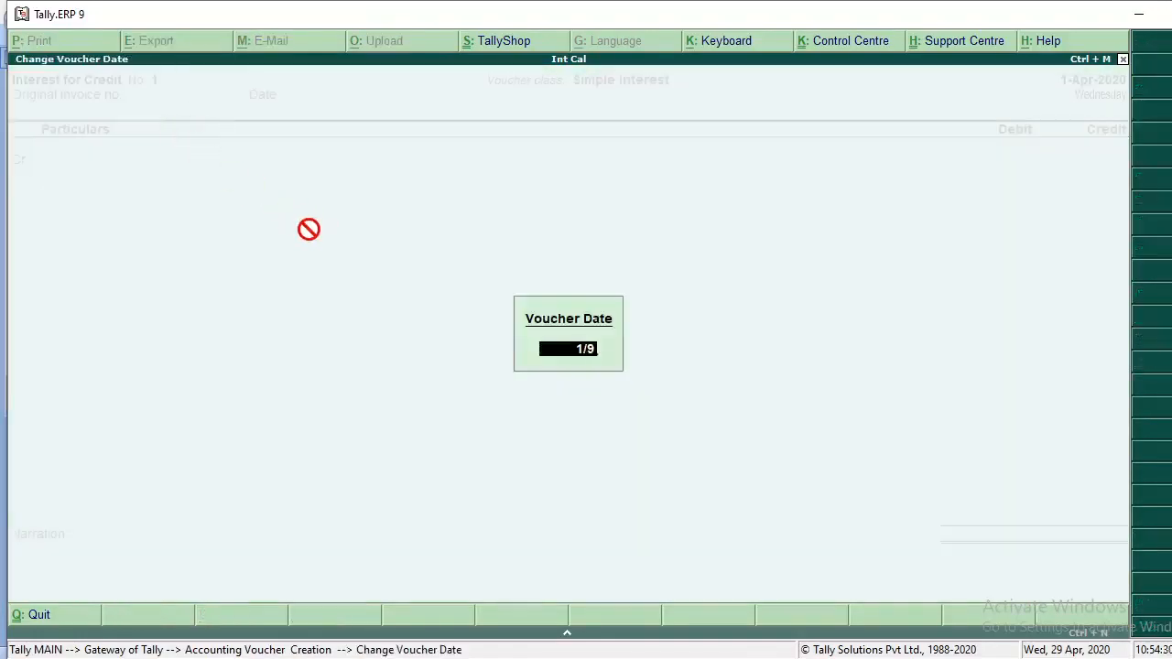
{"action": "type", "text": "1/9"}
{"action": "key", "text": "Return"}
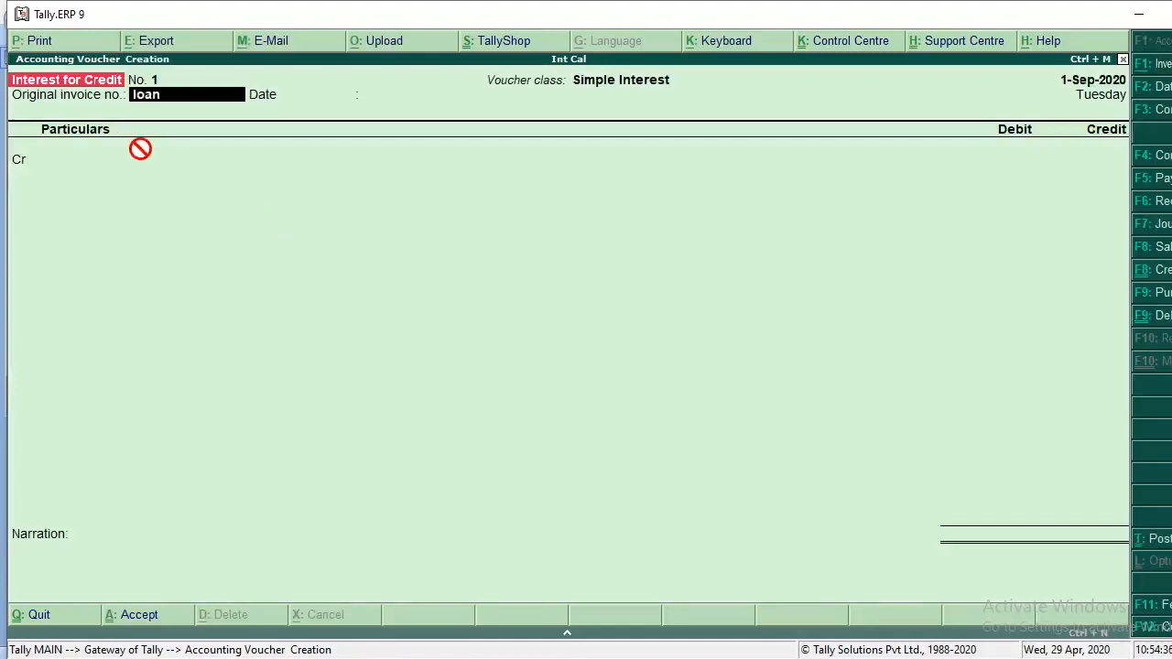
Step: Enter loan 1 /1 as the voucher's original invoice number, with 1-Sep-2020 as its date
{"action": "type", "text": "loan 1 /1"}
{"action": "key", "text": "Return"}
{"action": "key", "text": "Return"}
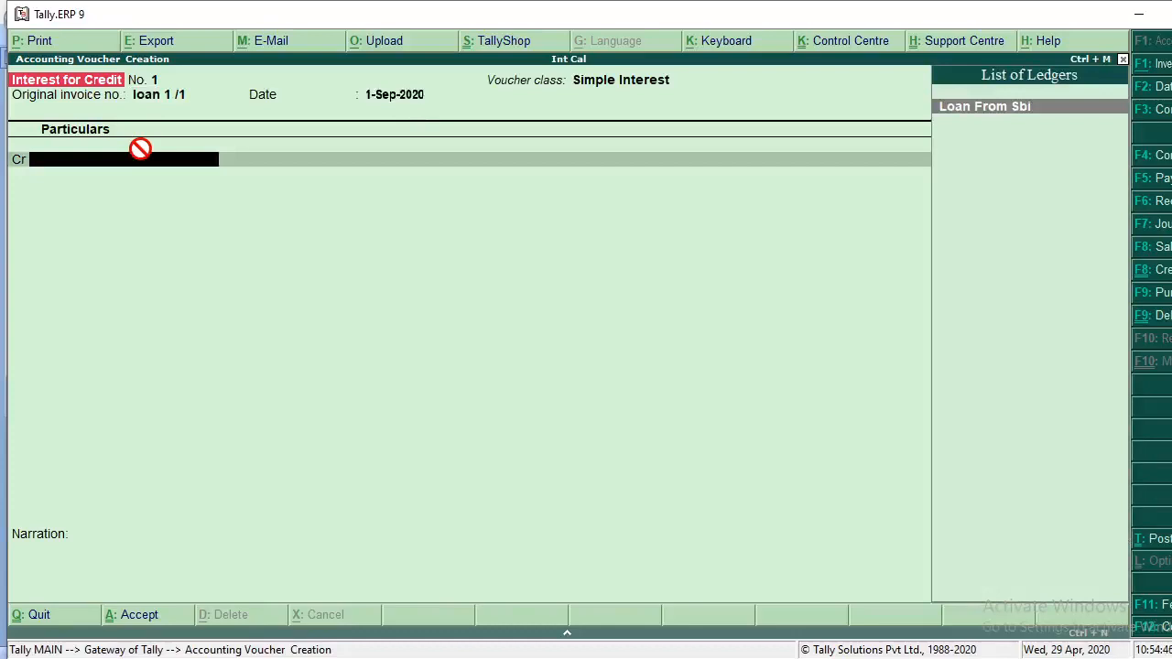
Step: Credit Loan From Sbi with the 4,219.18 interest and accept the default buyer's details
{"action": "key", "text": "Return"}
{"action": "key", "text": "Return"}
{"action": "key", "text": "Return"}
{"action": "key", "text": "Return"}
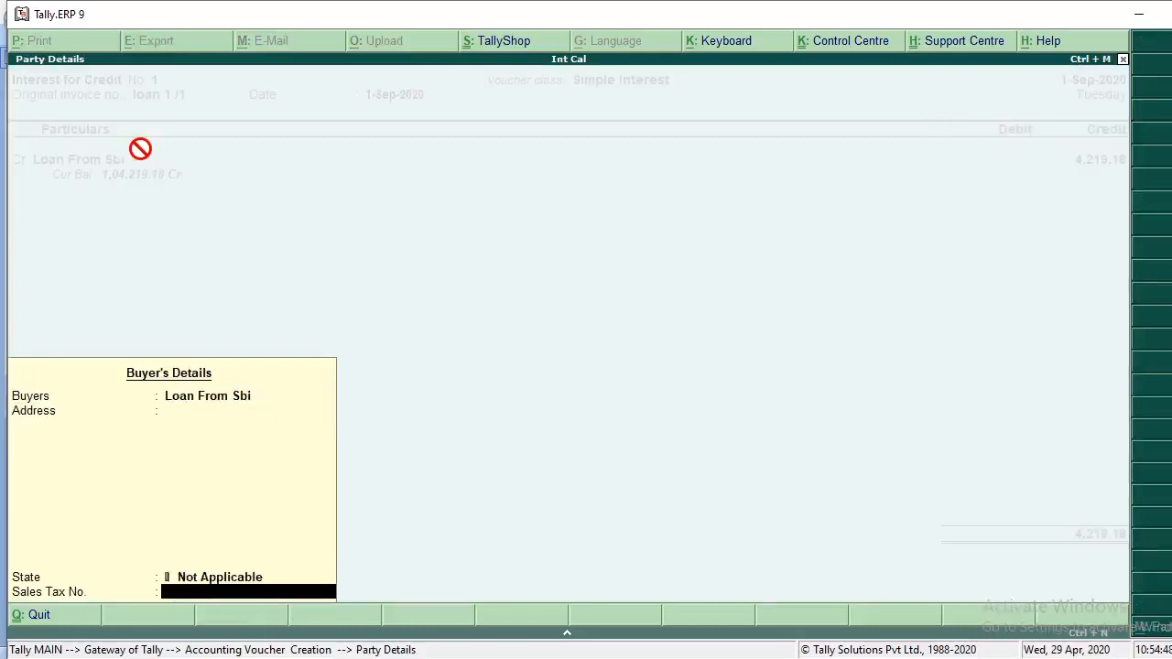
{"action": "key", "text": "Return"}
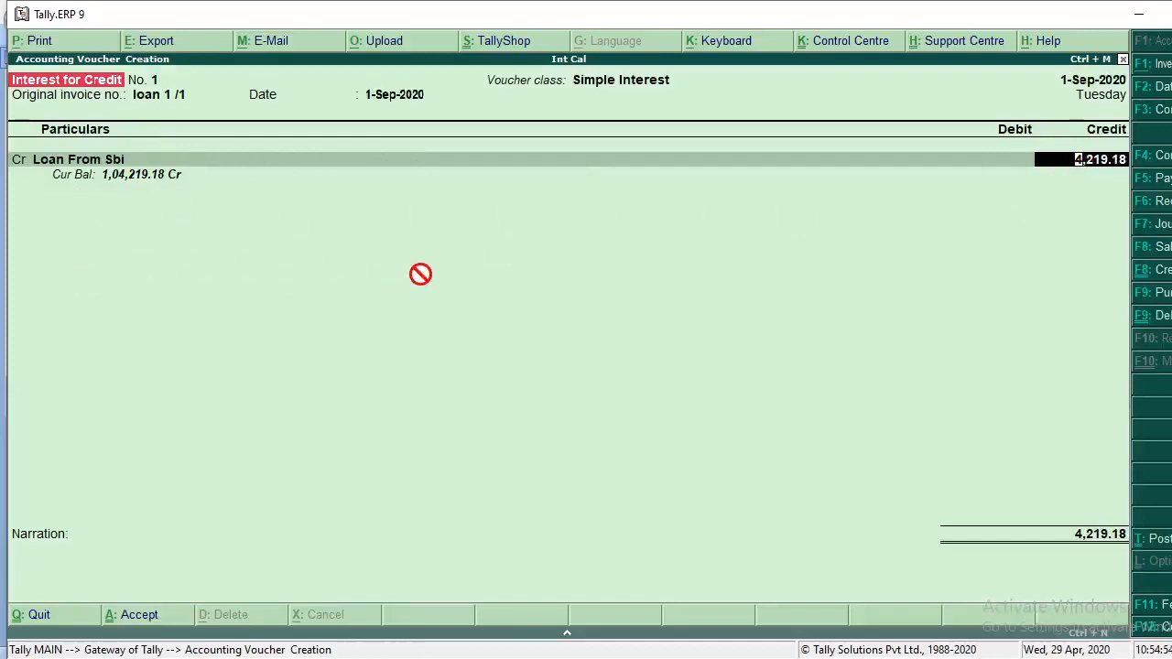
{"action": "key", "text": "Return"}
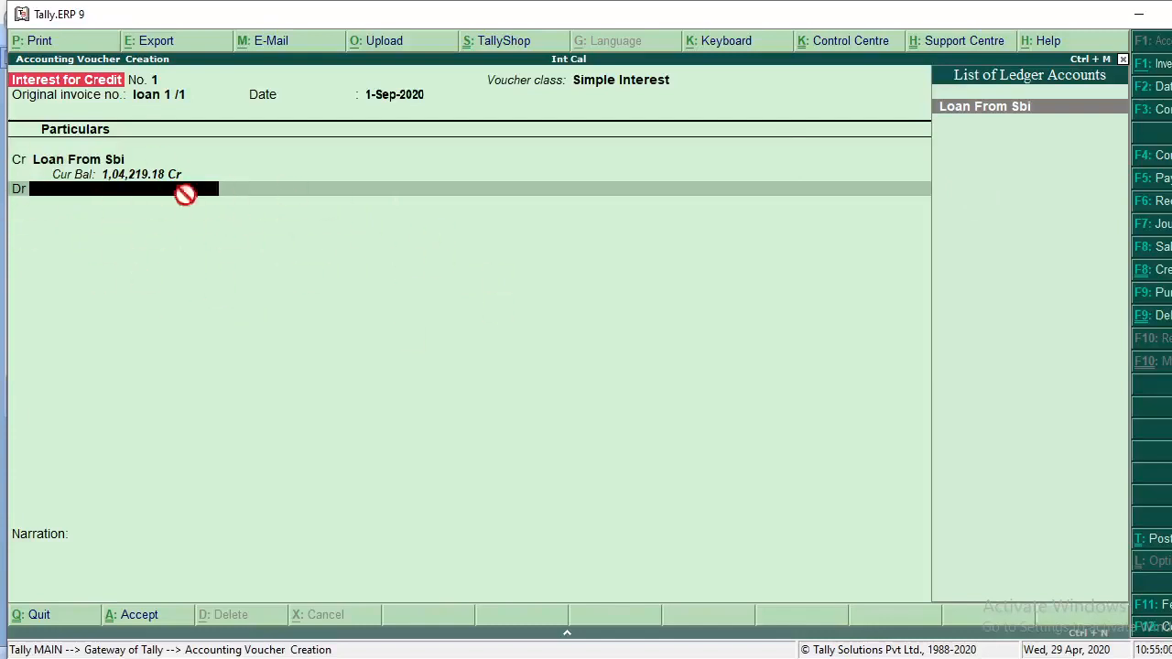
Step: Create the debit ledger Interest Payable under Current Liabilities, then debit it with 4,219.18 and finish the voucher
{"action": "key", "text": "alt+c"}
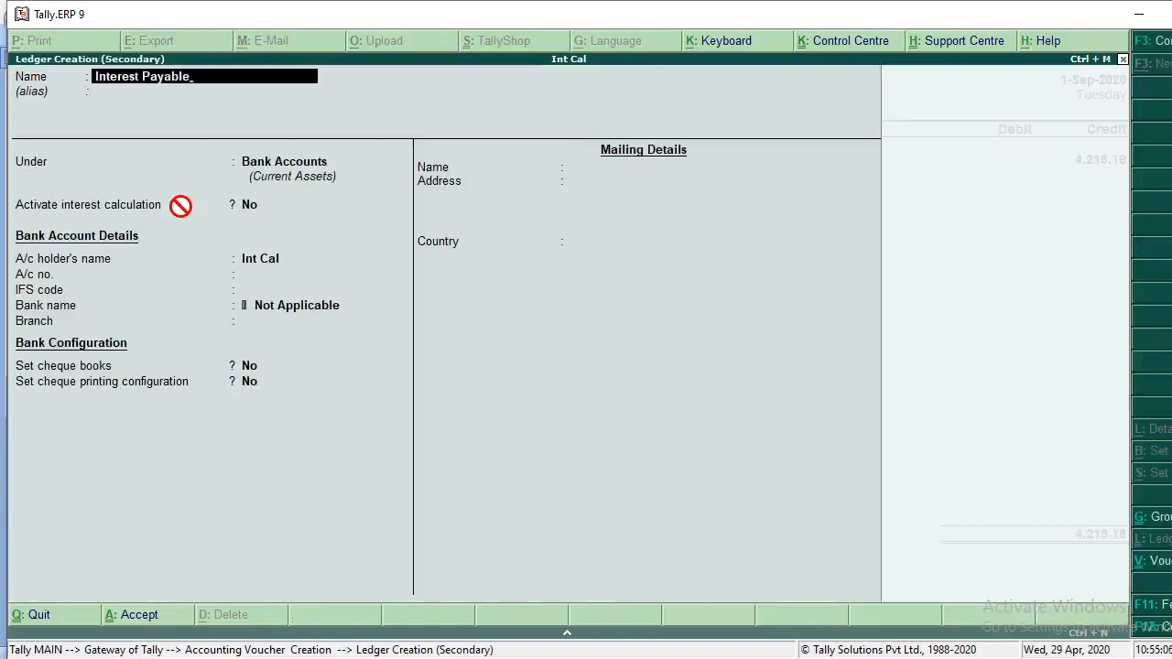
{"action": "type", "text": "Interest Payable"}
{"action": "key", "text": "Return"}
{"action": "type", "text": "Curre"}
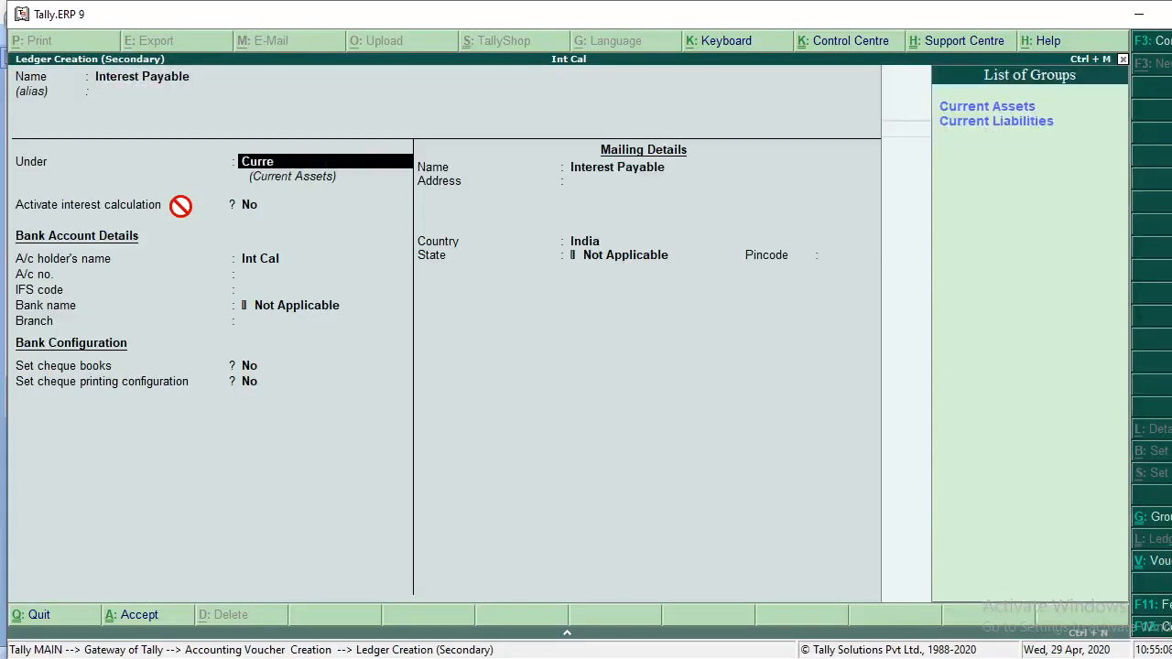
{"action": "key", "text": "Down"}
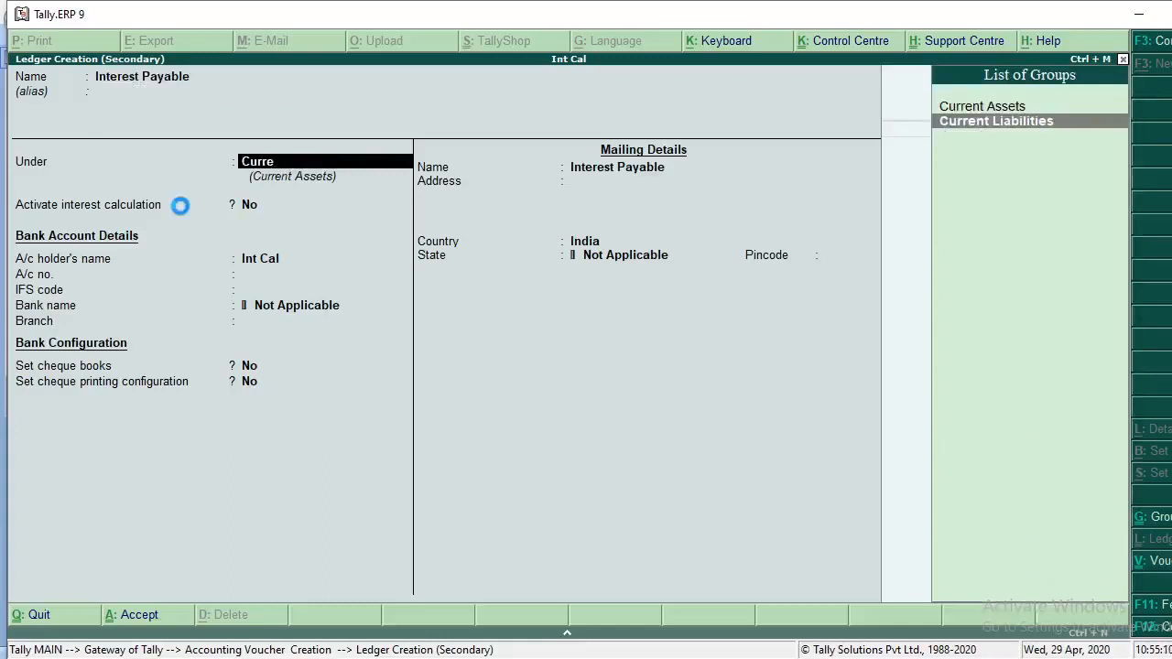
{"action": "key", "text": "Return"}
{"action": "key", "text": "ctrl+a"}
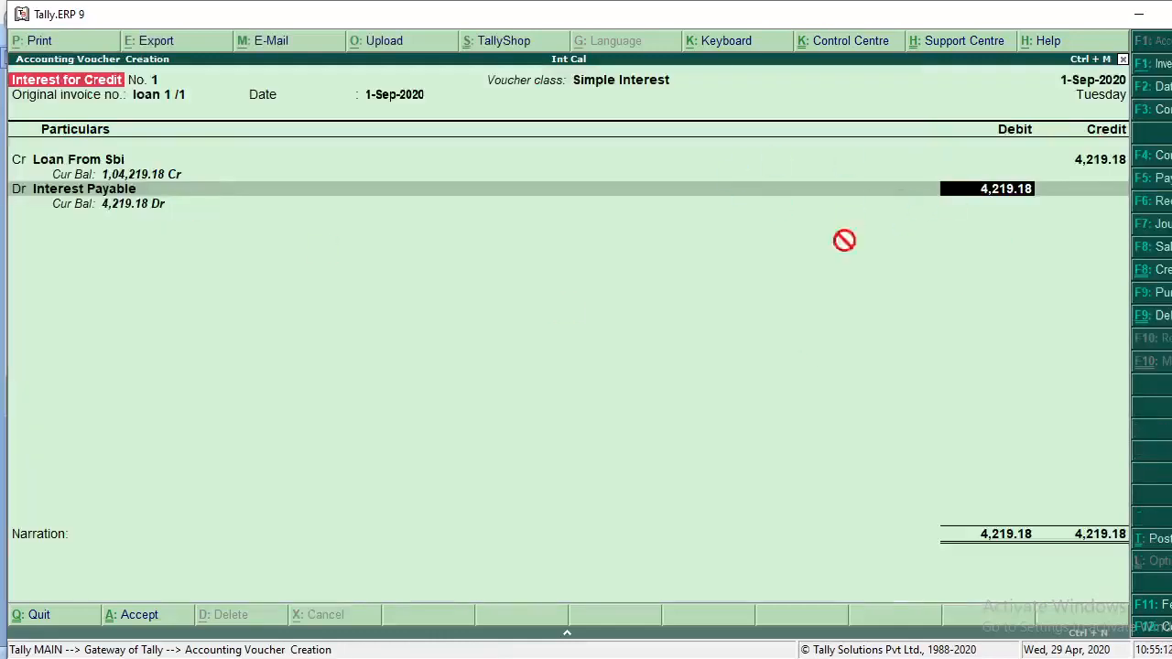
{"action": "key", "text": "Escape"}
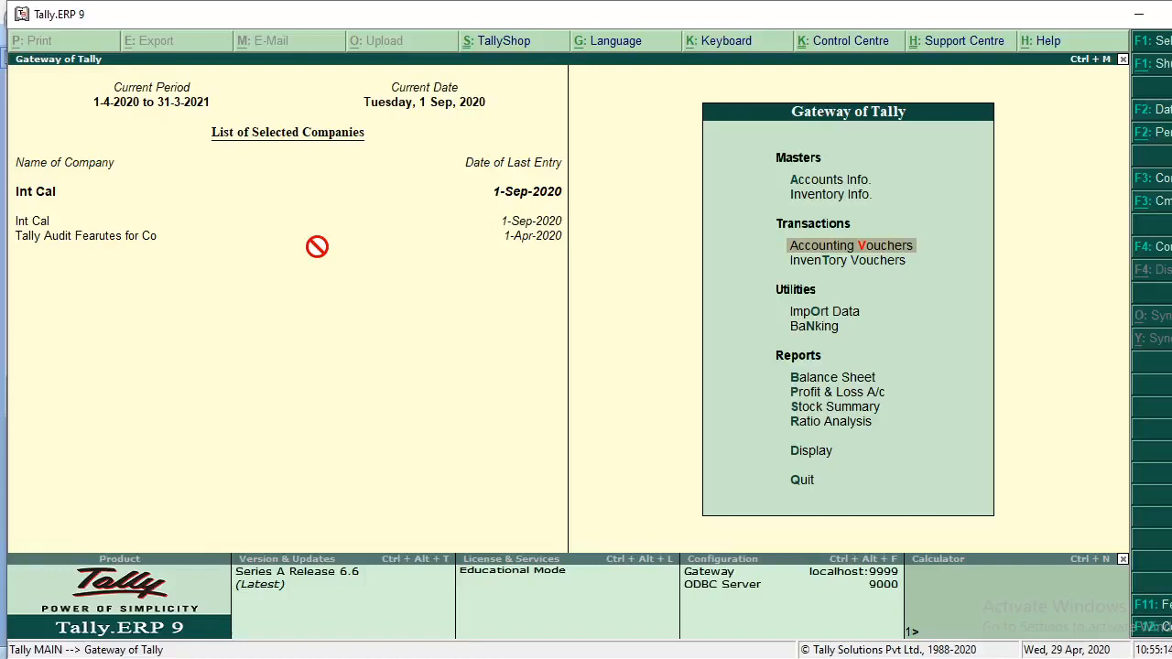
{"action": "key", "text": "Return"}
{"action": "key", "text": "F5"}
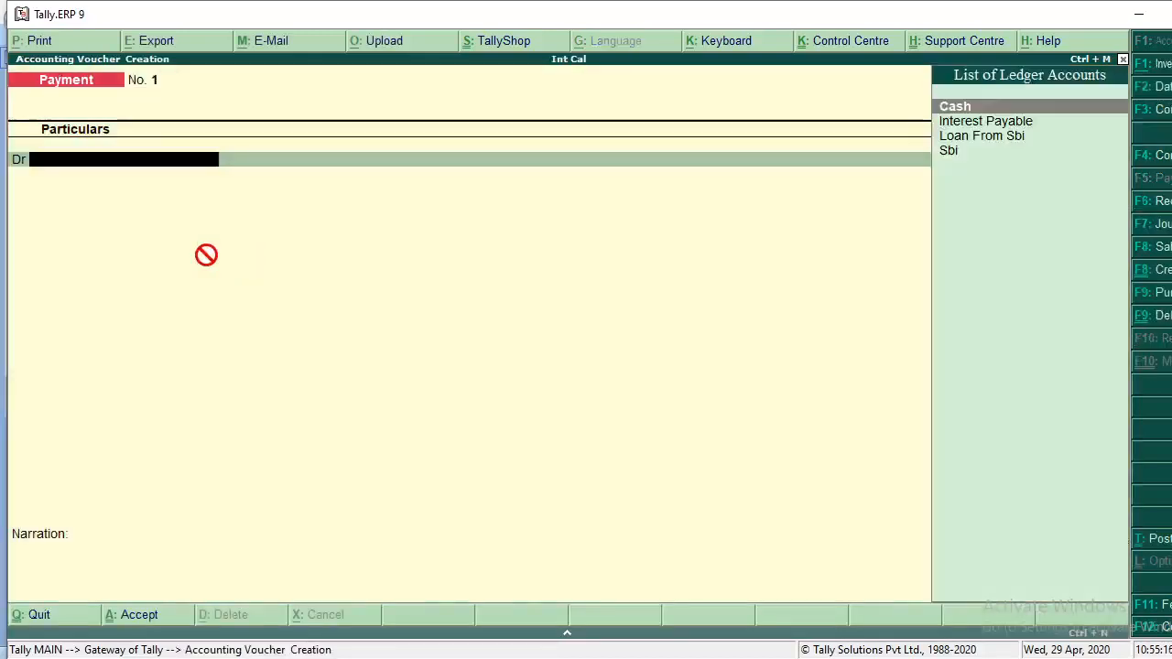
{"action": "type", "text": "Lo"}
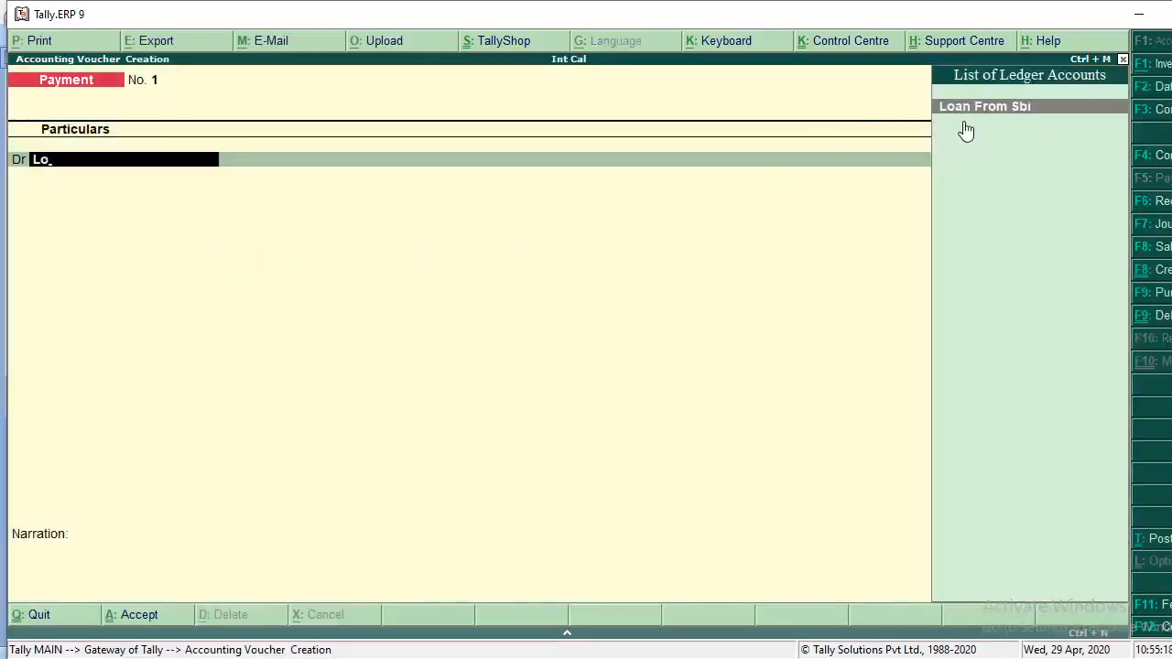
{"action": "key", "text": "Return"}
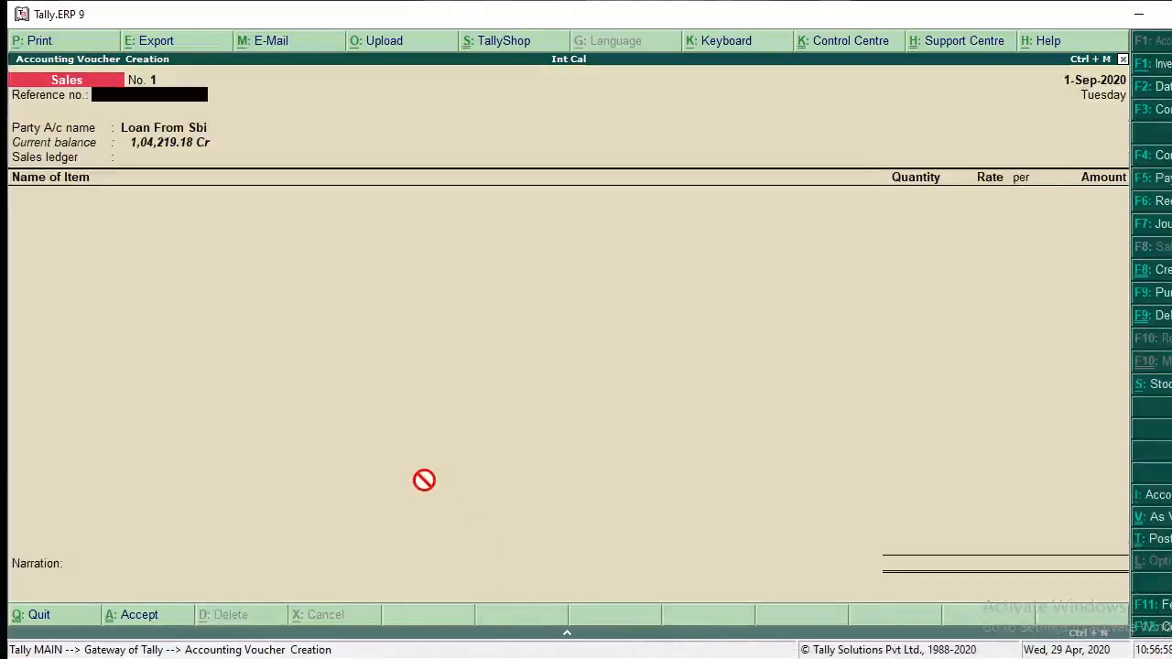
{"action": "key", "text": "F4"}
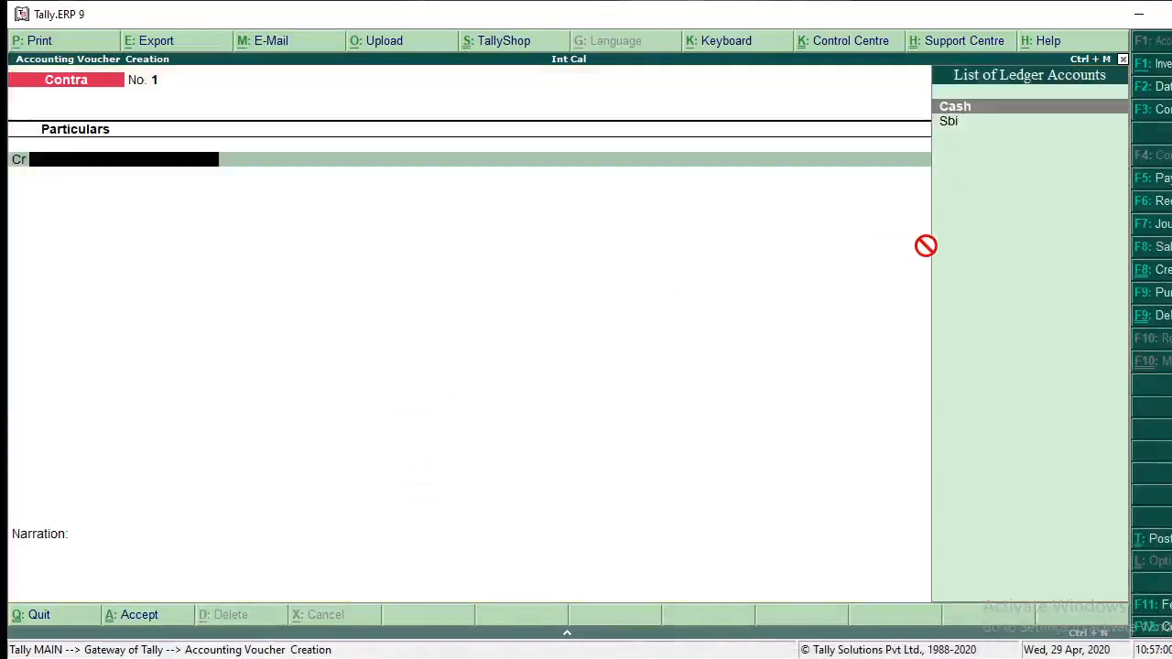
{"action": "key", "text": "F5"}
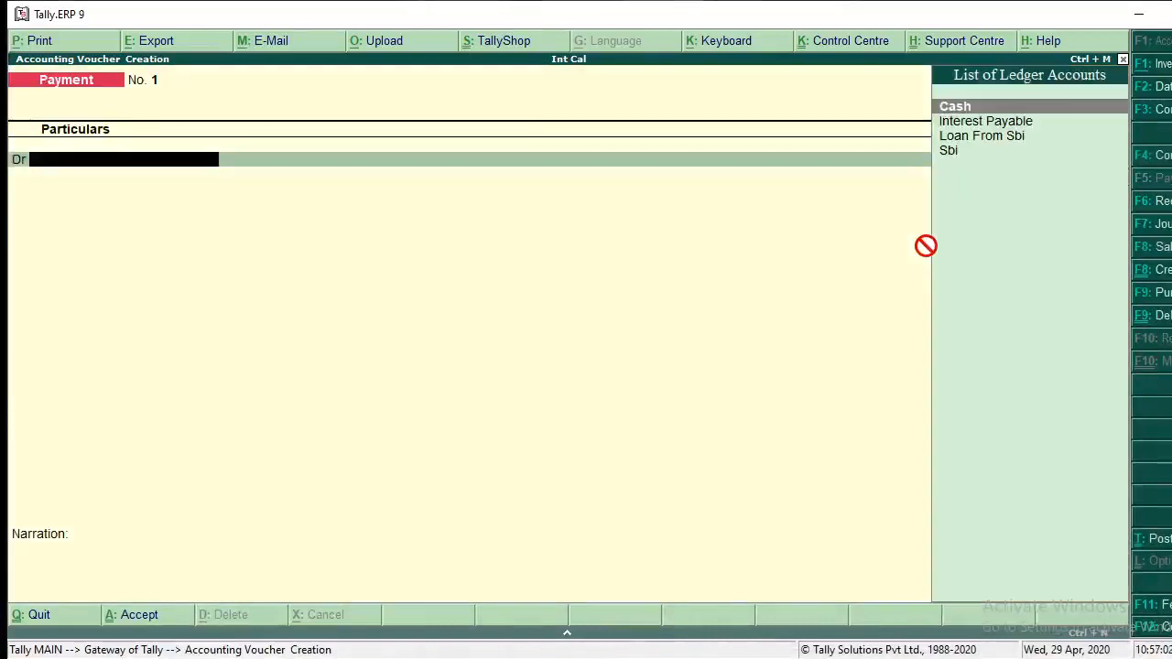
{"action": "type", "text": "Lo"}
{"action": "key", "text": "Return"}
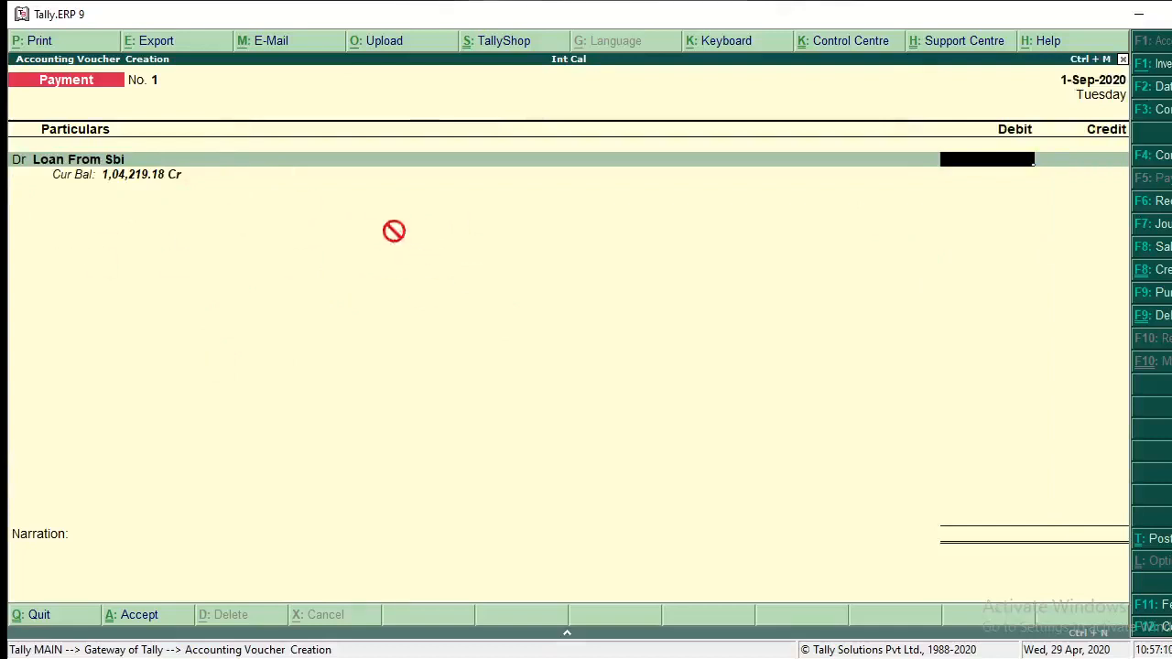
{"action": "key", "text": "Escape"}
{"action": "key", "text": "y"}
Step: Start a payment voucher and debit Loan From Sbi with 104219.18
{"action": "key", "text": "Return"}
{"action": "type", "text": "Lo"}
{"action": "key", "text": "Return"}
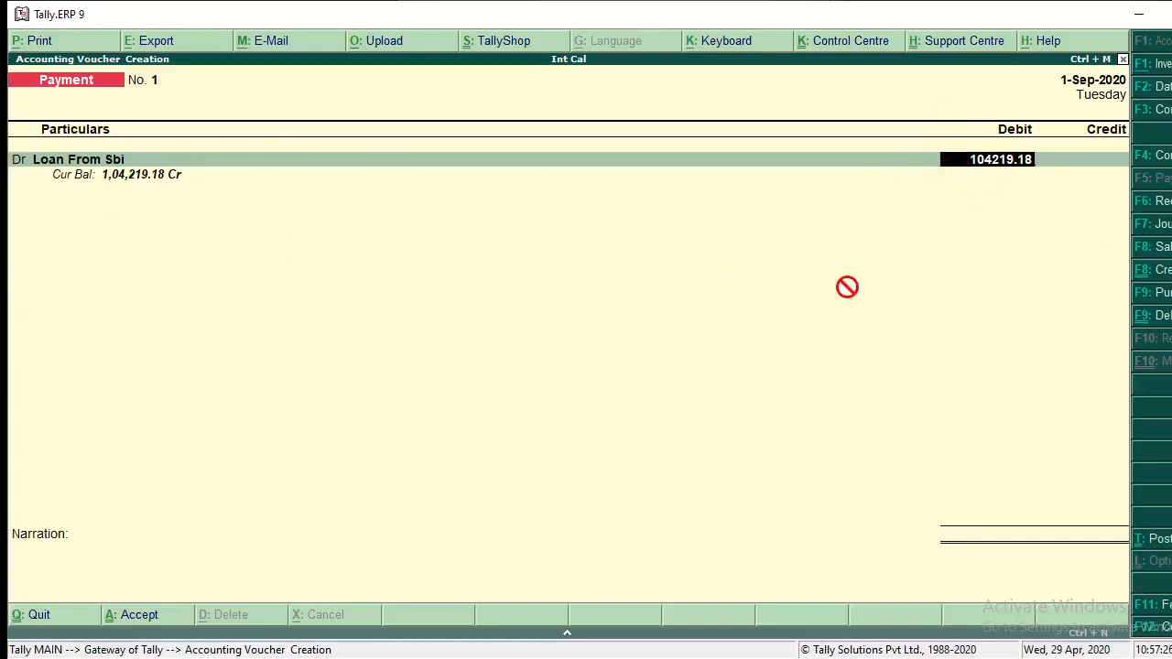
{"action": "key", "text": "Return"}
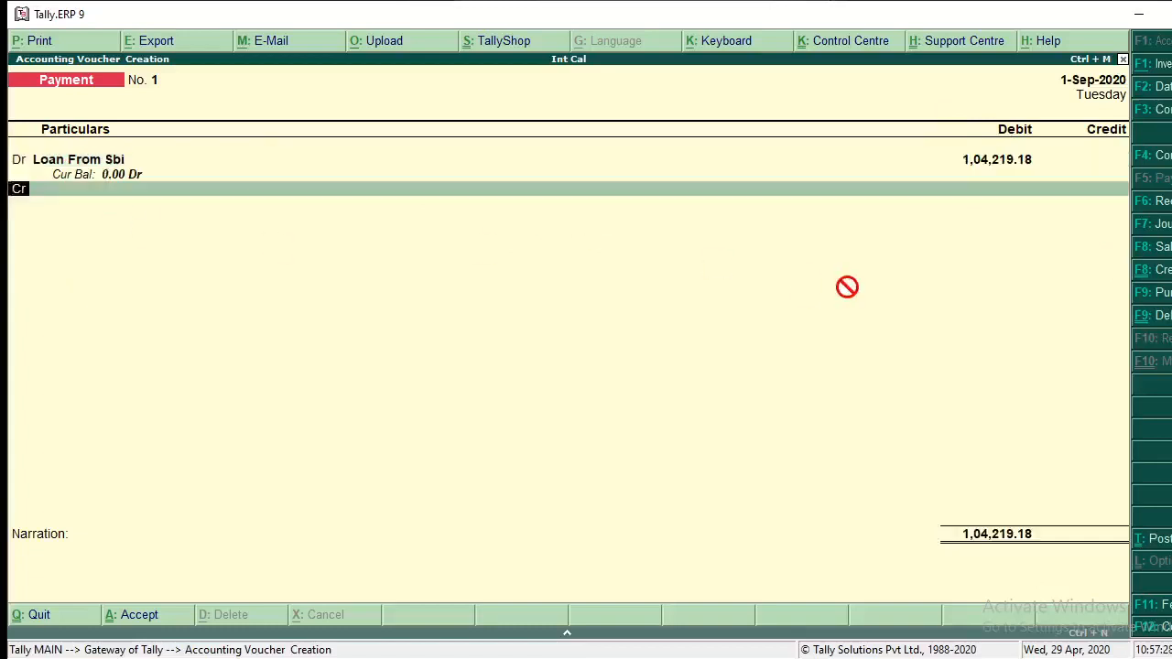
Step: Credit the Sbi ledger with 1,04,219.18 and save the payment voucher
{"action": "key", "text": "Return"}
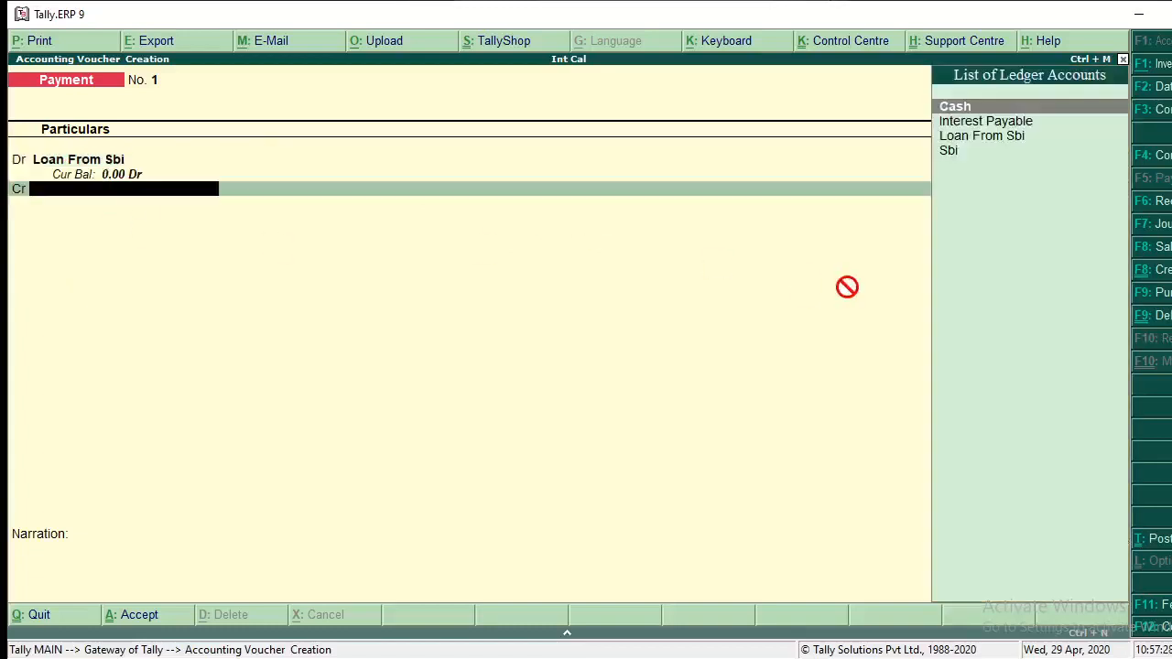
{"action": "left_click", "coordinate": [971, 153]}
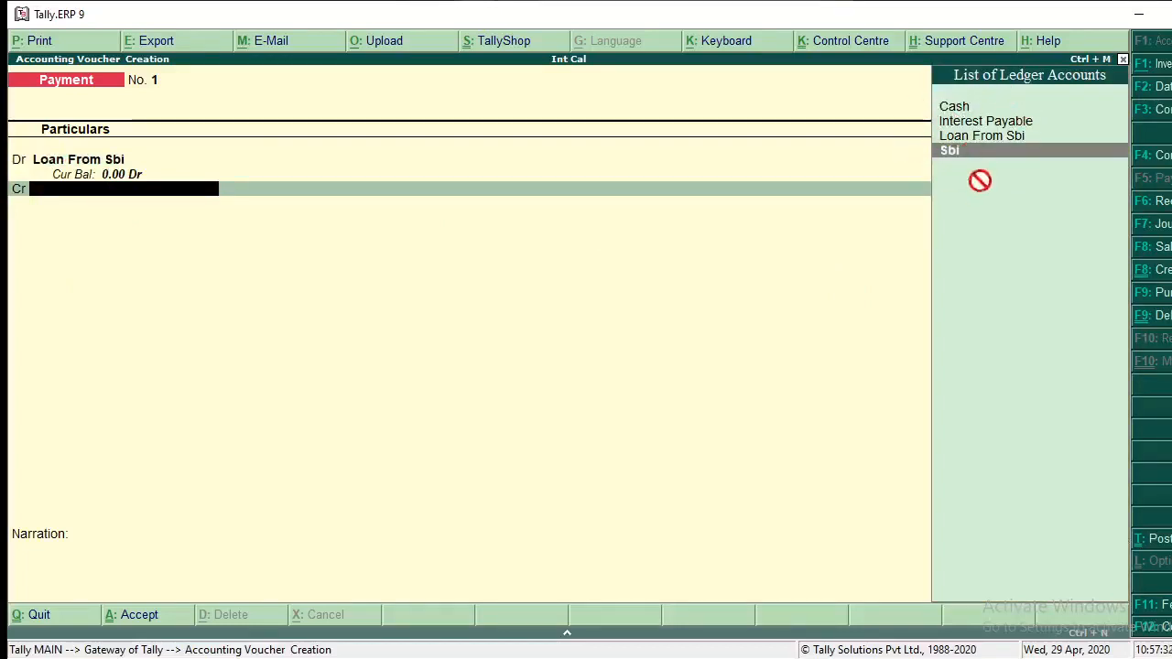
{"action": "key", "text": "Return"}
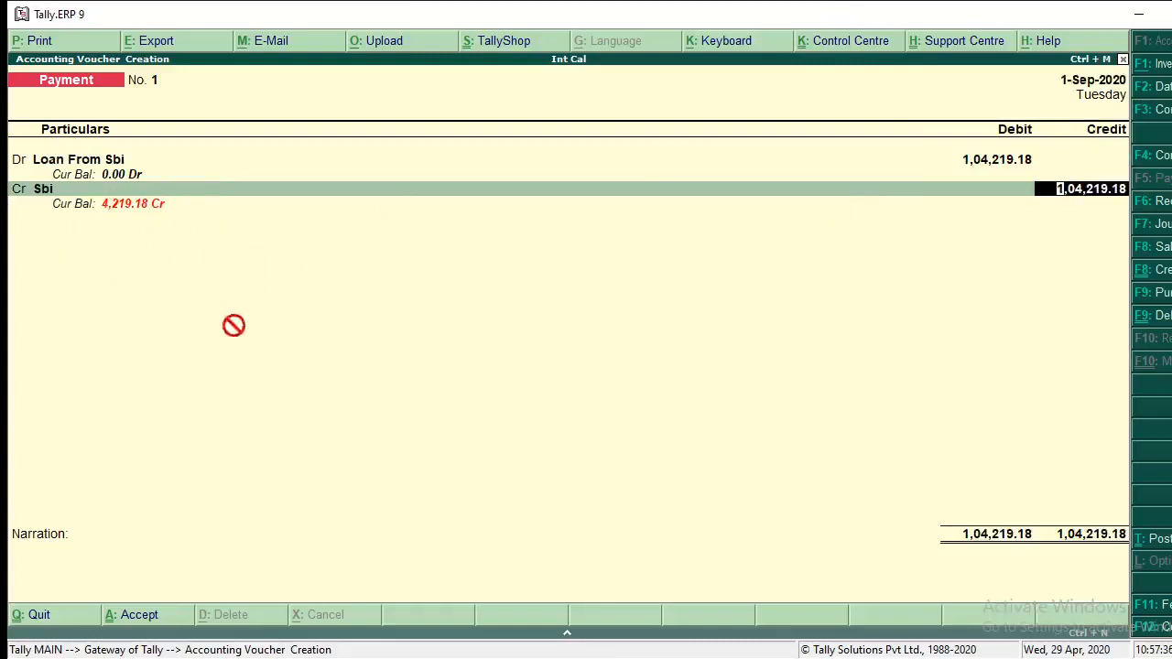
{"action": "key", "text": "ctrl+a"}
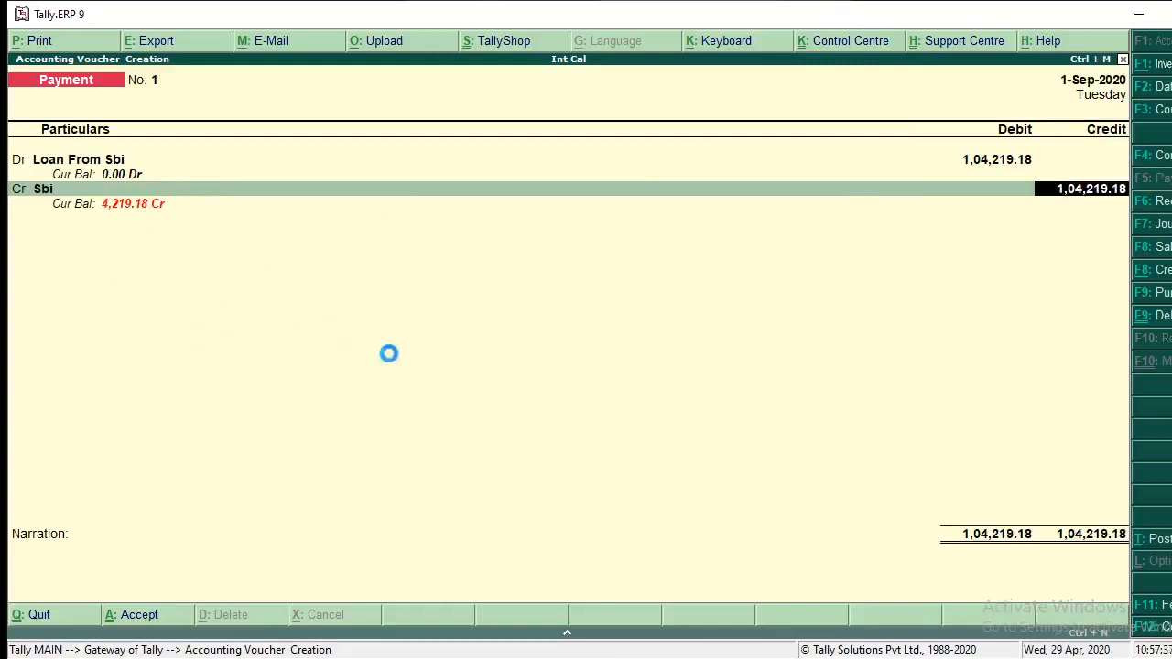